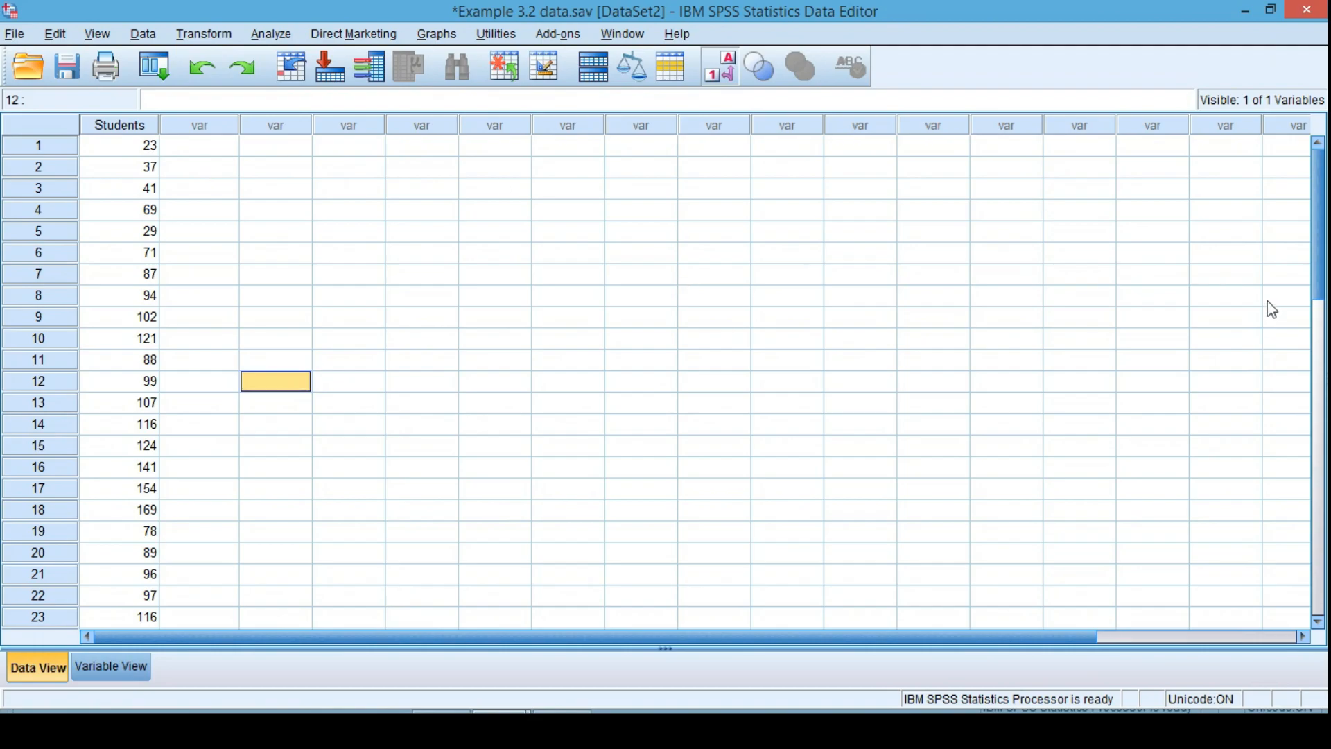
Examine the Students values from the first case through the last case in the data.
scroll(1319, 220, down, 1)
drag(1320, 220, 1319, 303)
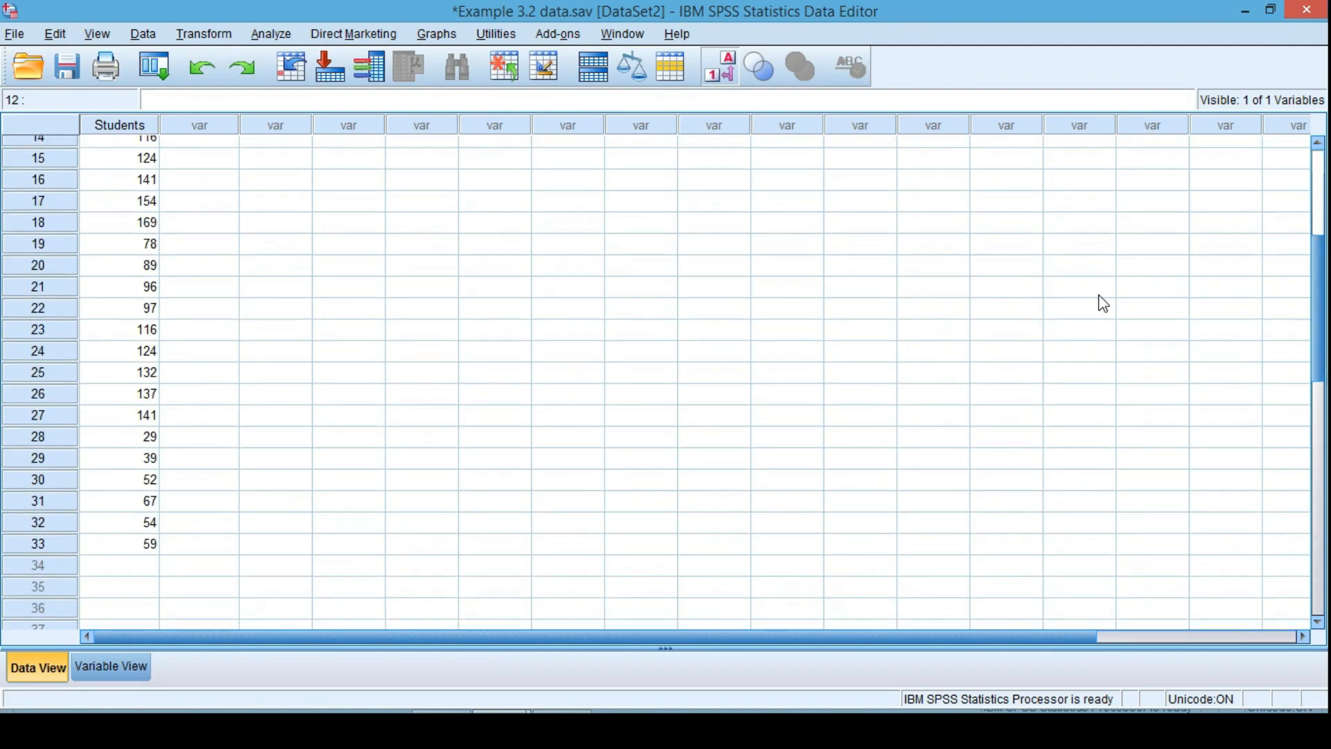
click(38, 545)
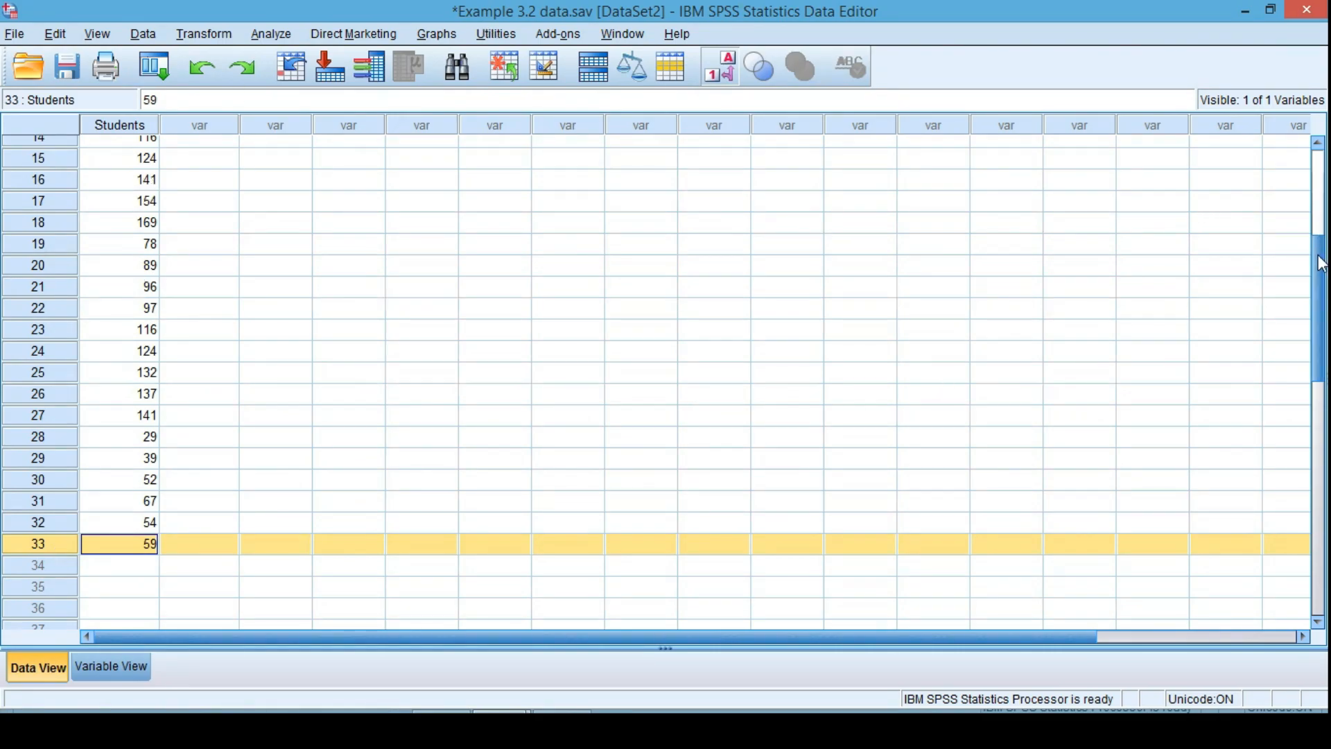
drag(1321, 264, 1308, 168)
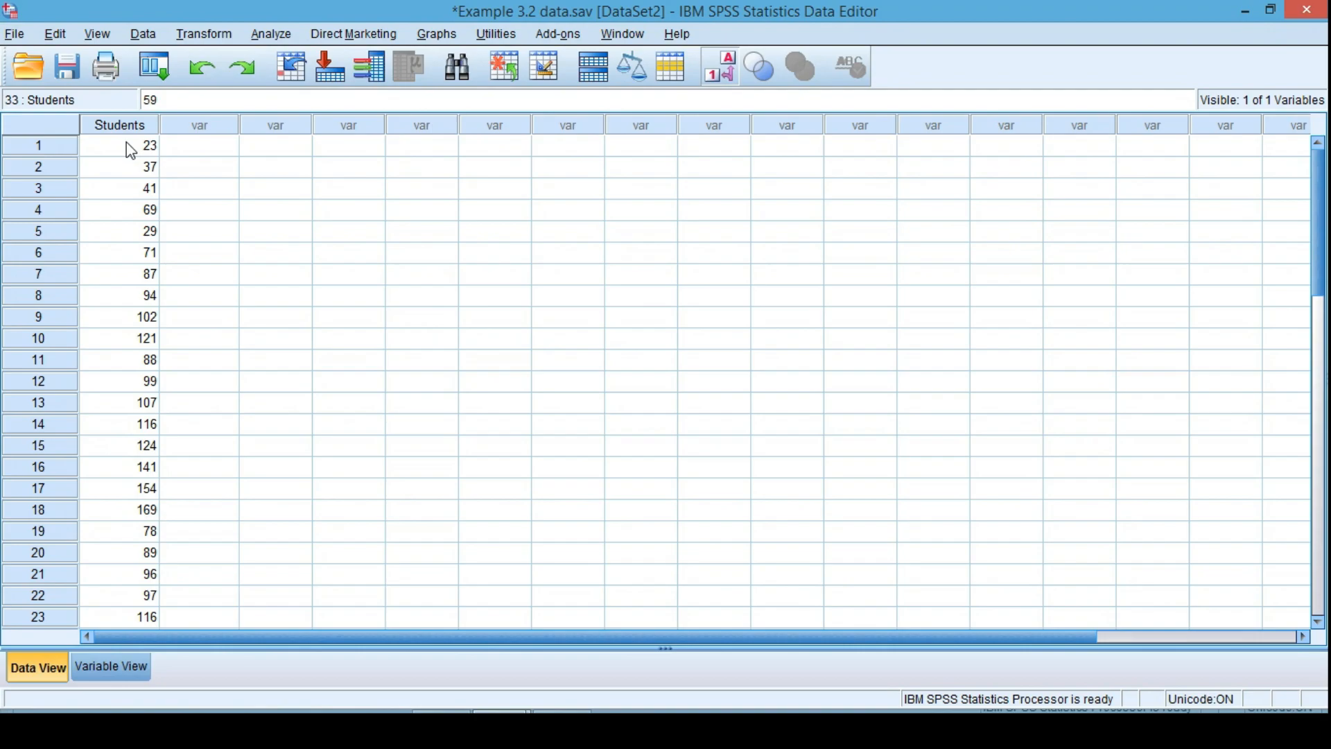
mouse_move(1320, 176)
mouse_down()
mouse_move(1323, 239)
mouse_move(1323, 169)
mouse_up()
Check the minimum and maximum number of students in the Output1 viewer, and return to the Example 3.2 data.
click(611, 33)
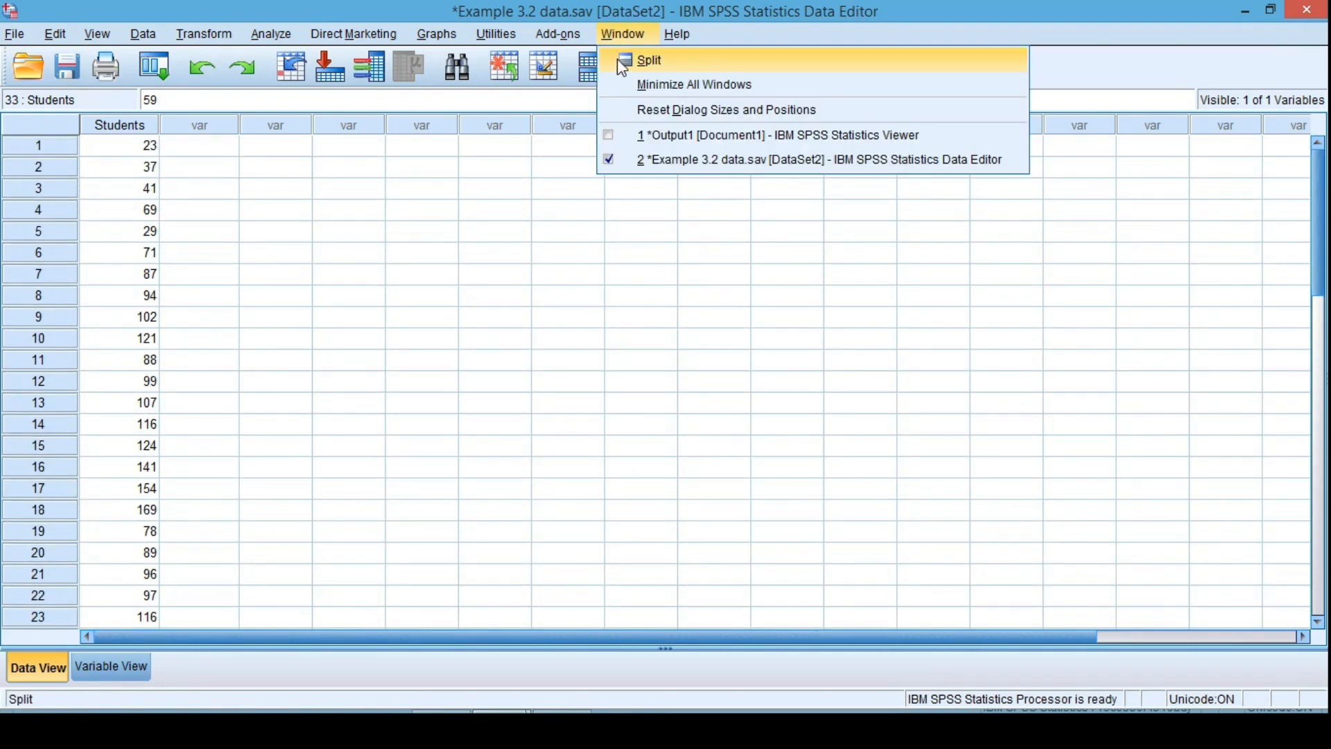
click(648, 133)
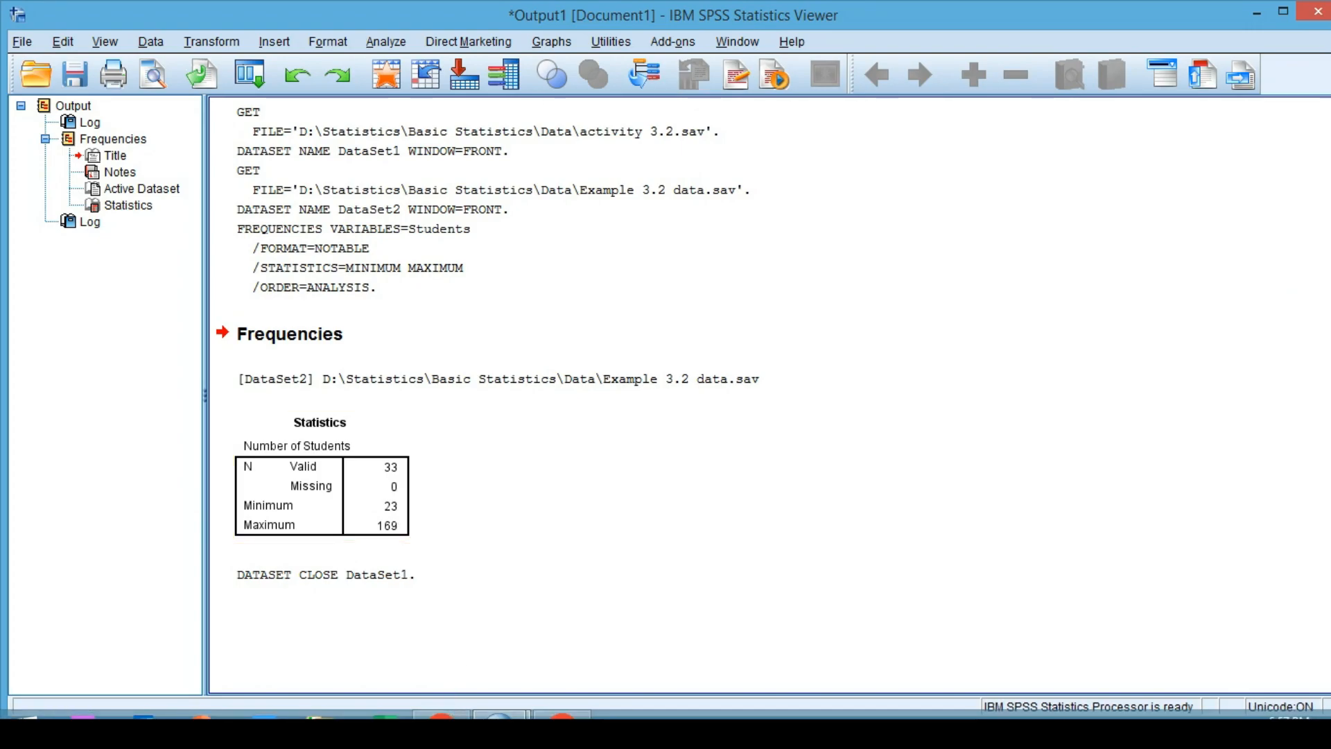
mouse_move(500, 715)
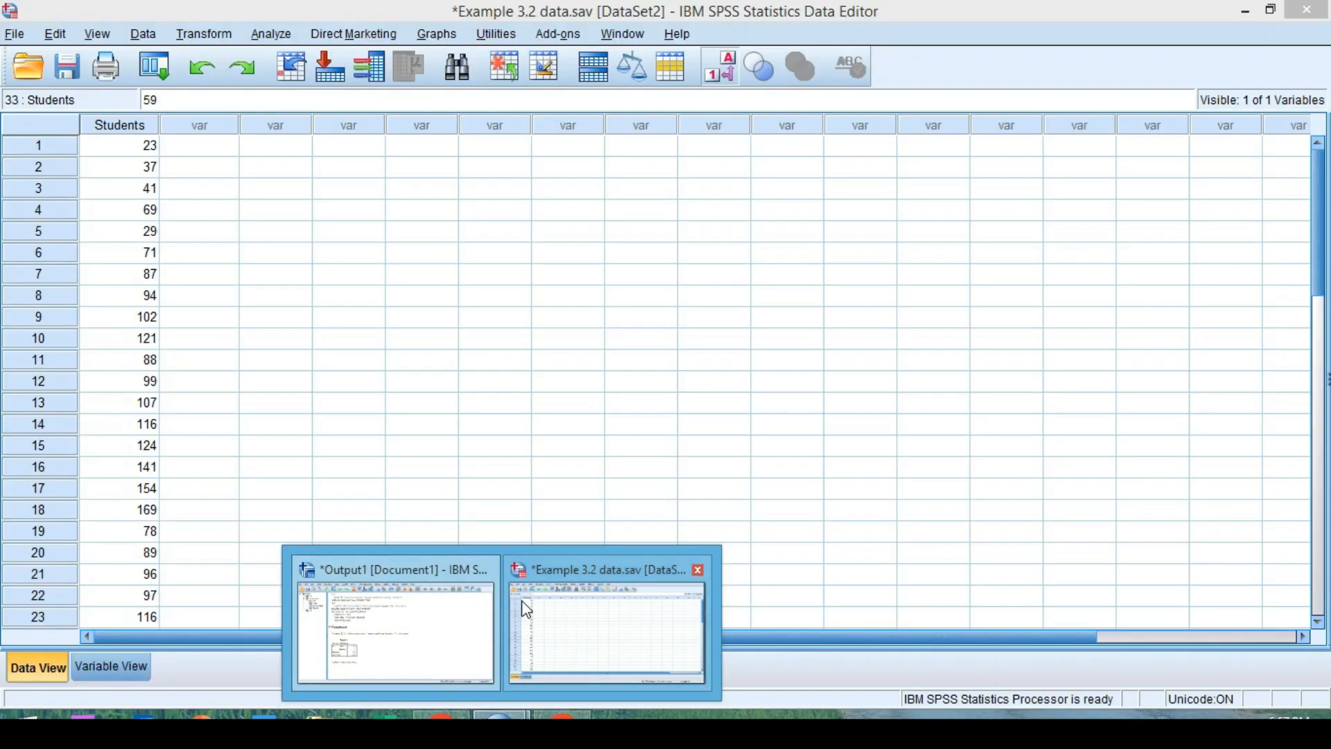
click(527, 610)
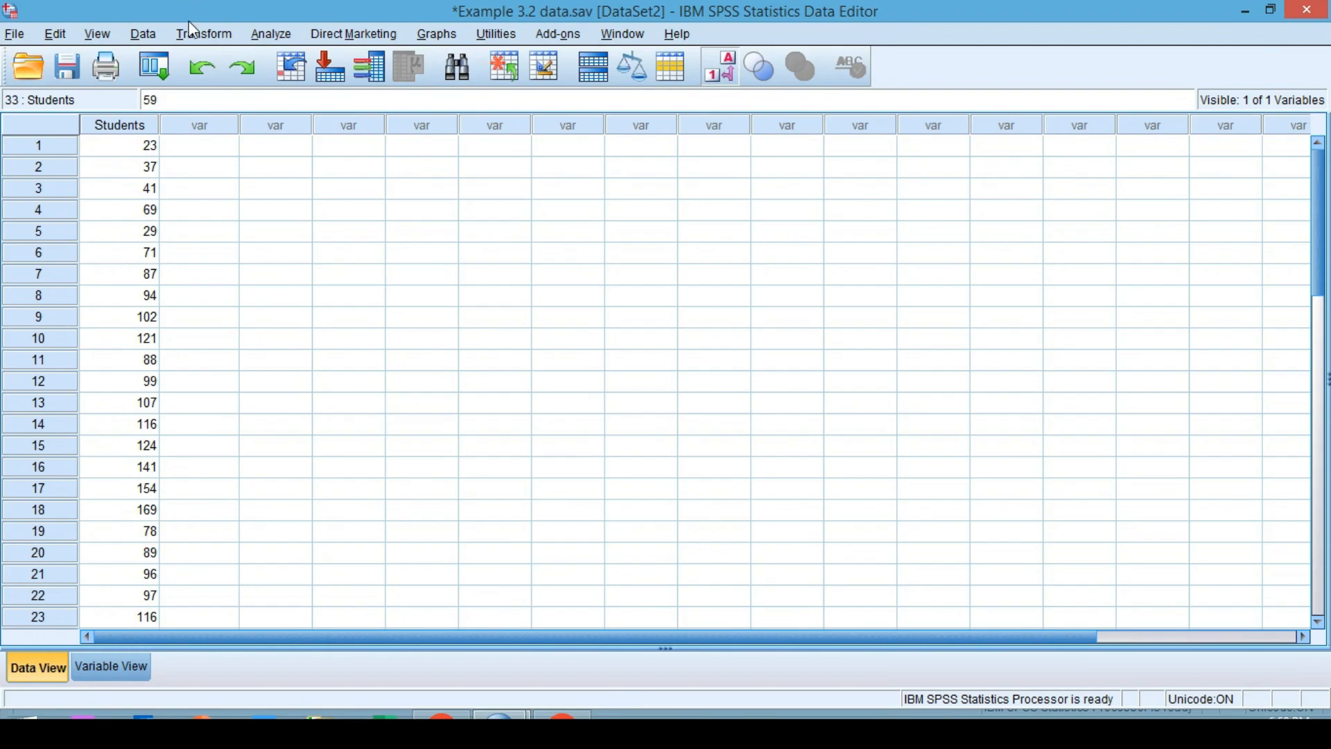
Set up a recode of Students into a different variable named Classes with the label Class Intervals.
click(206, 40)
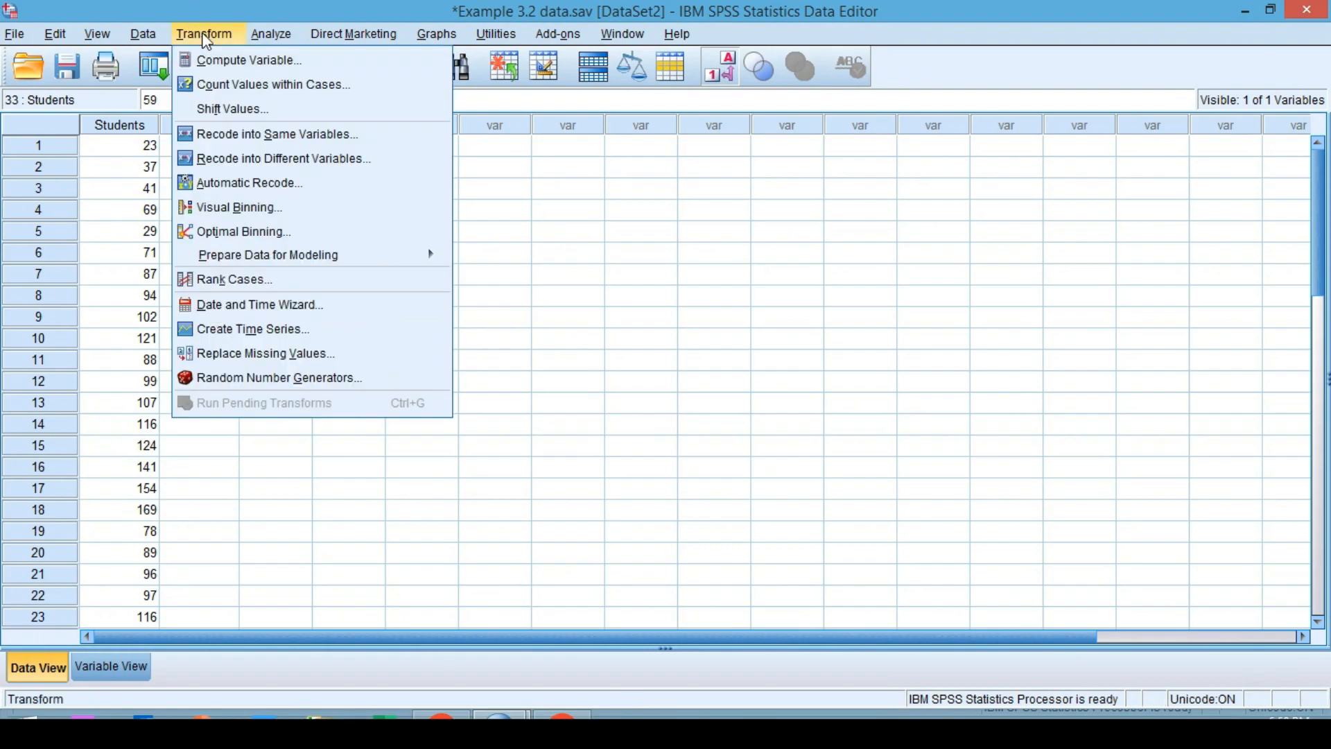
click(237, 161)
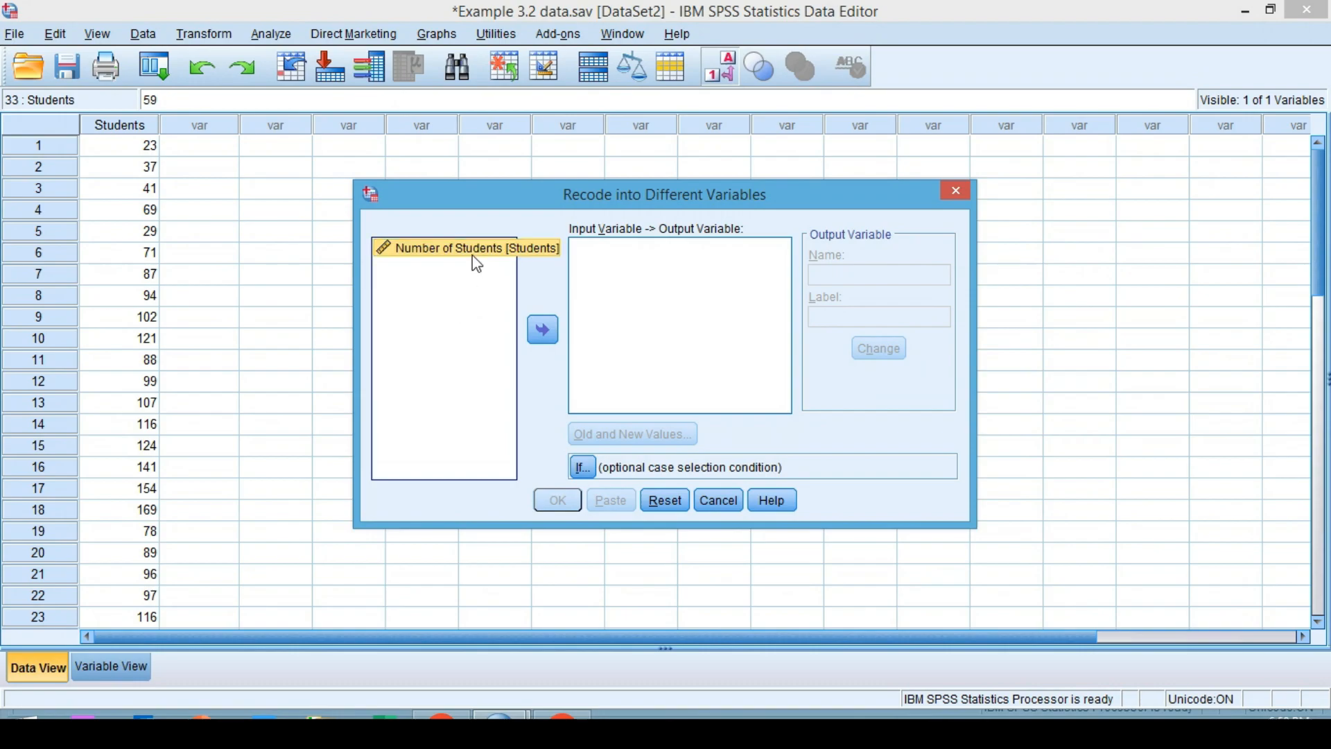
click(543, 330)
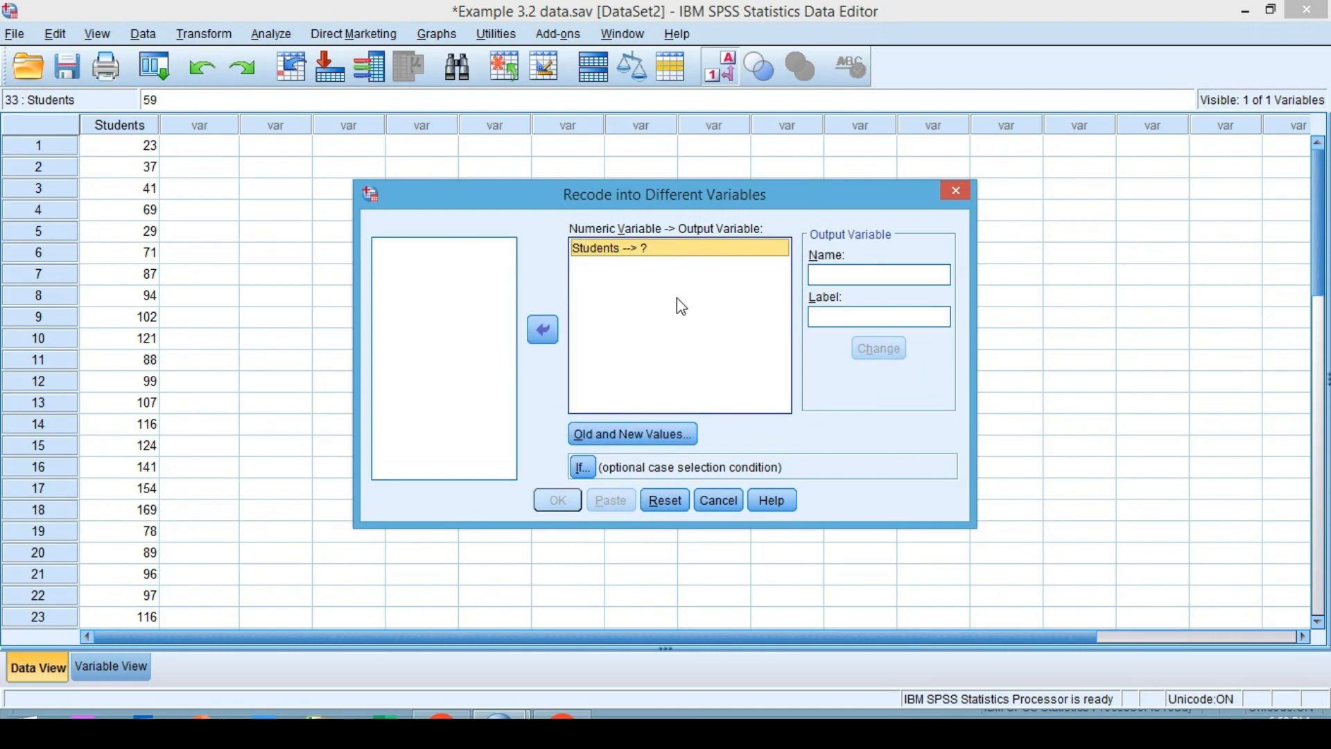
click(841, 276)
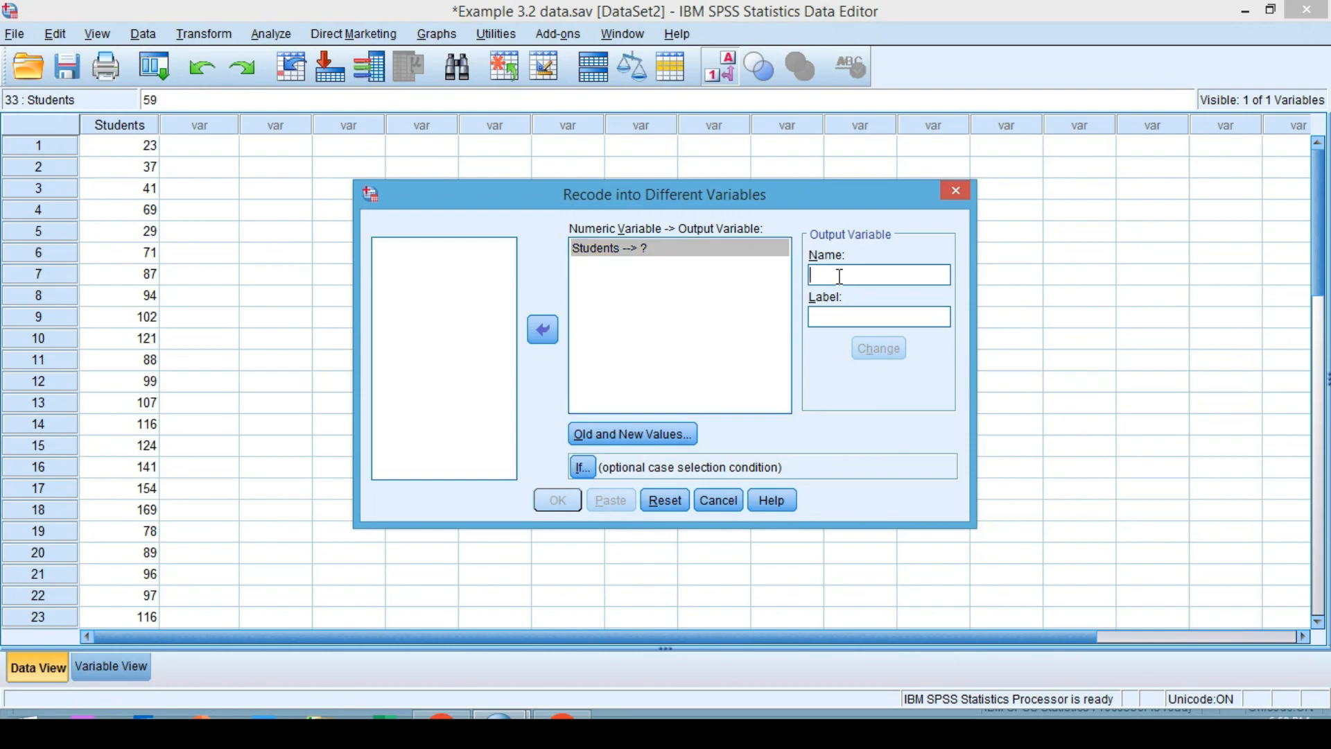
text(Classes)
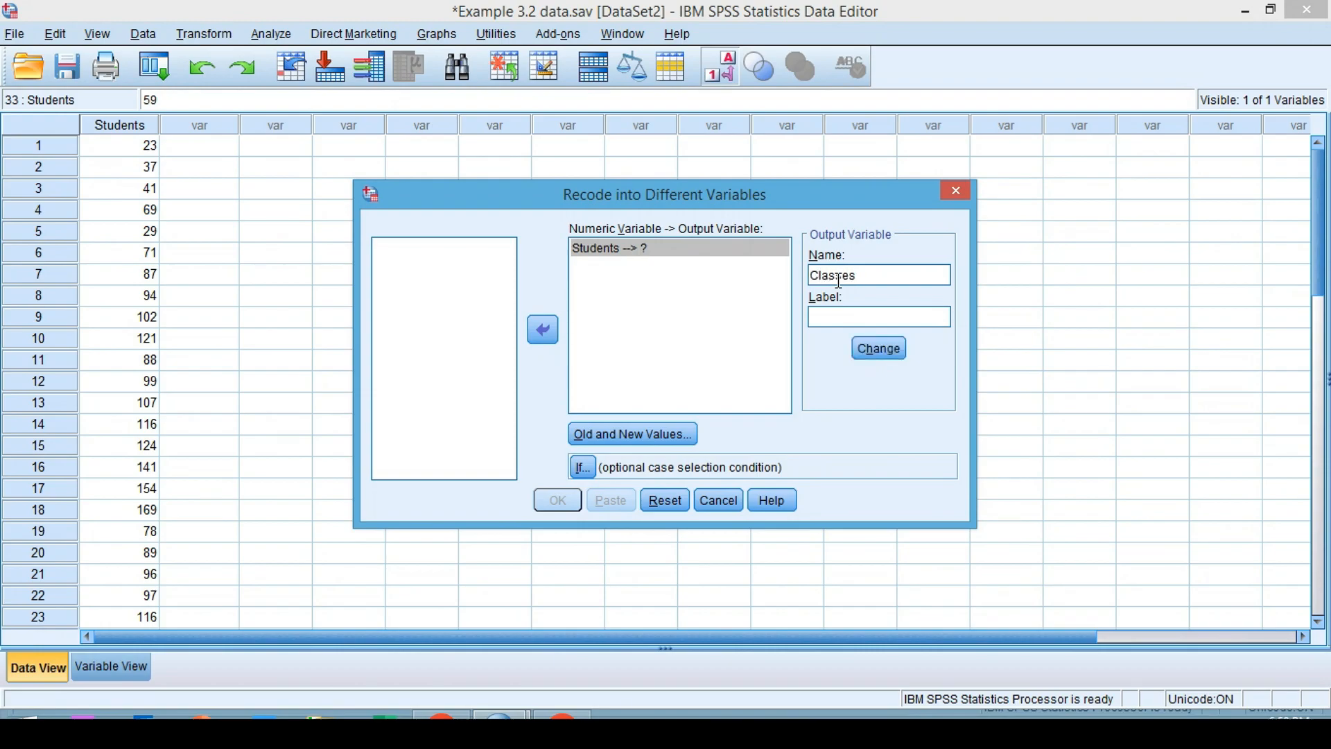
click(824, 316)
text(Class Intervals)
click(899, 359)
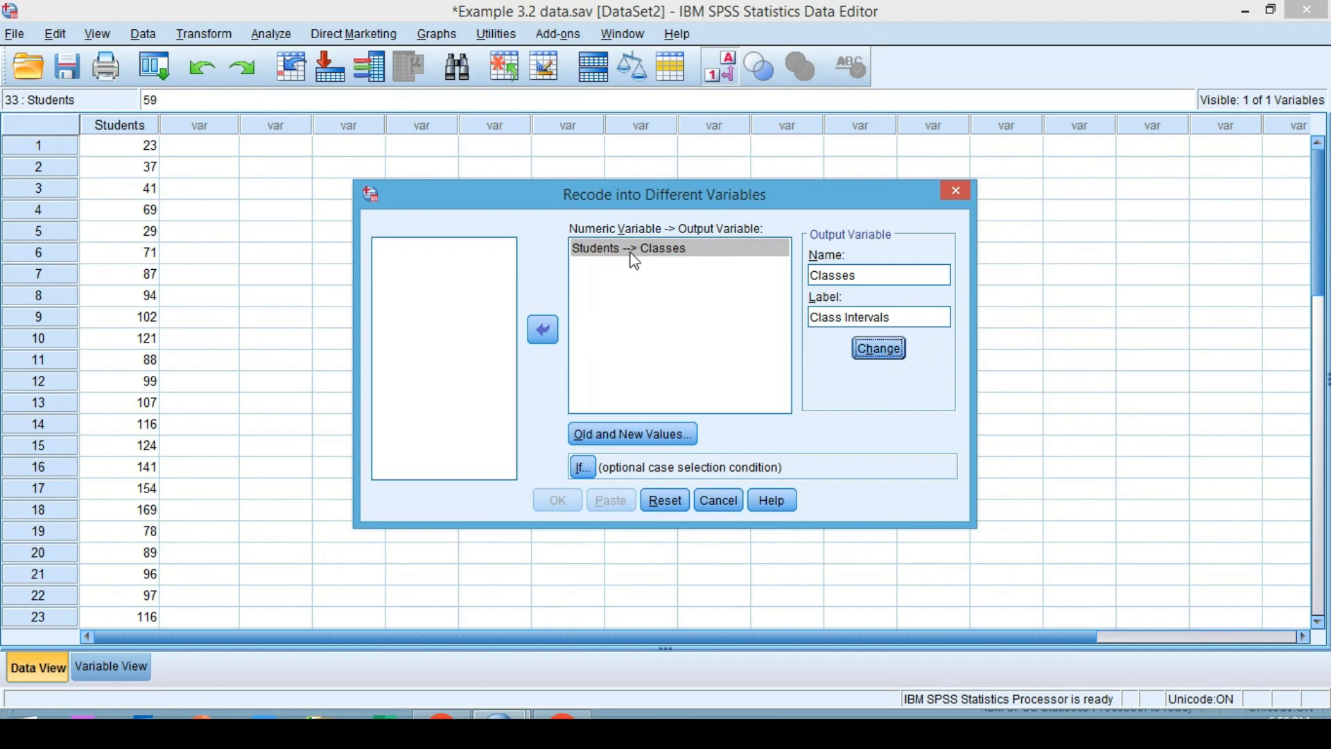
Add a recode rule for Students that maps the range 20 through 44 to the new value 1.
click(662, 255)
click(592, 437)
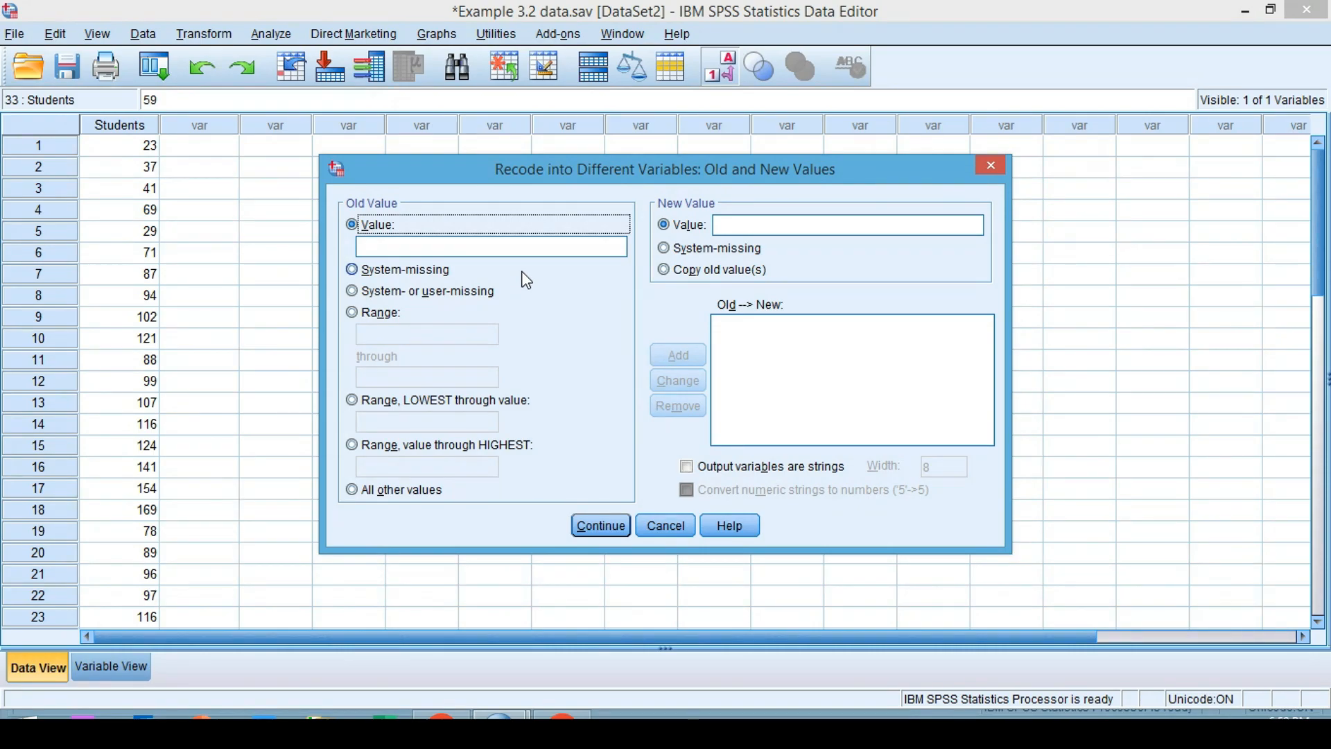
click(374, 317)
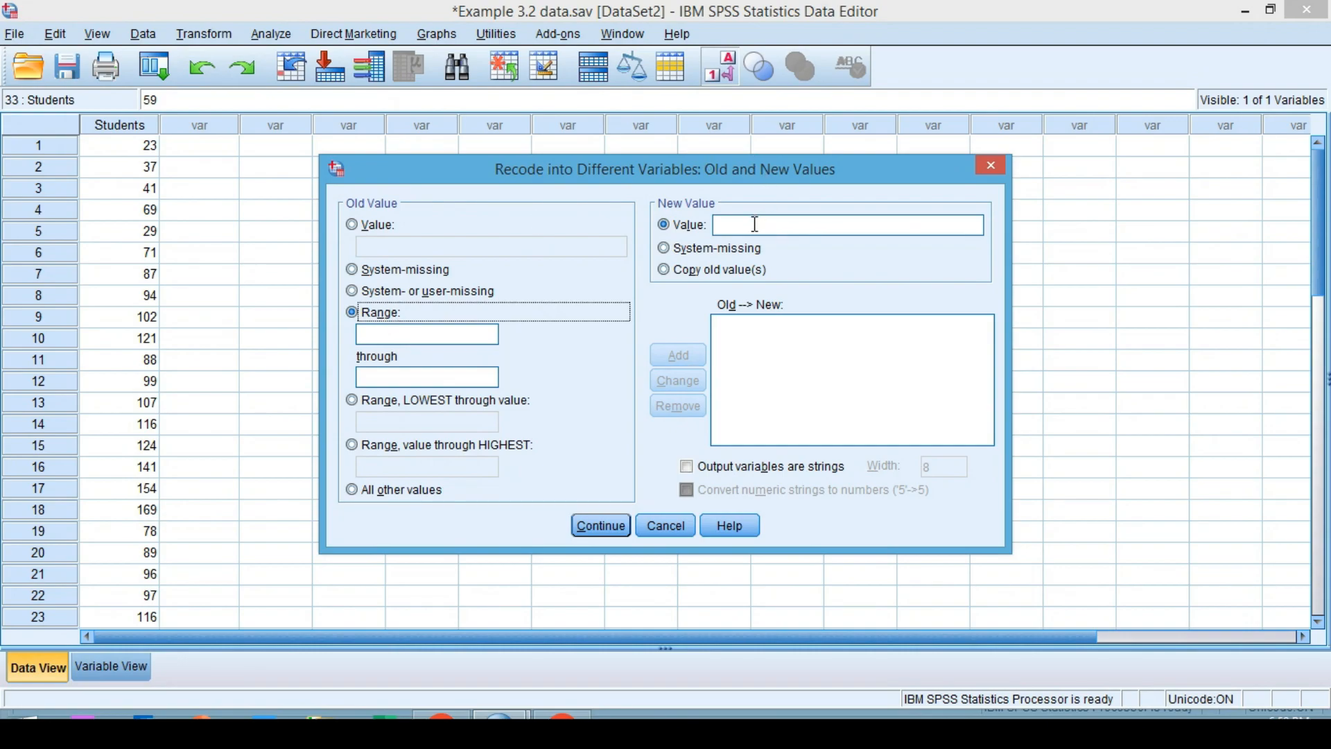
click(469, 336)
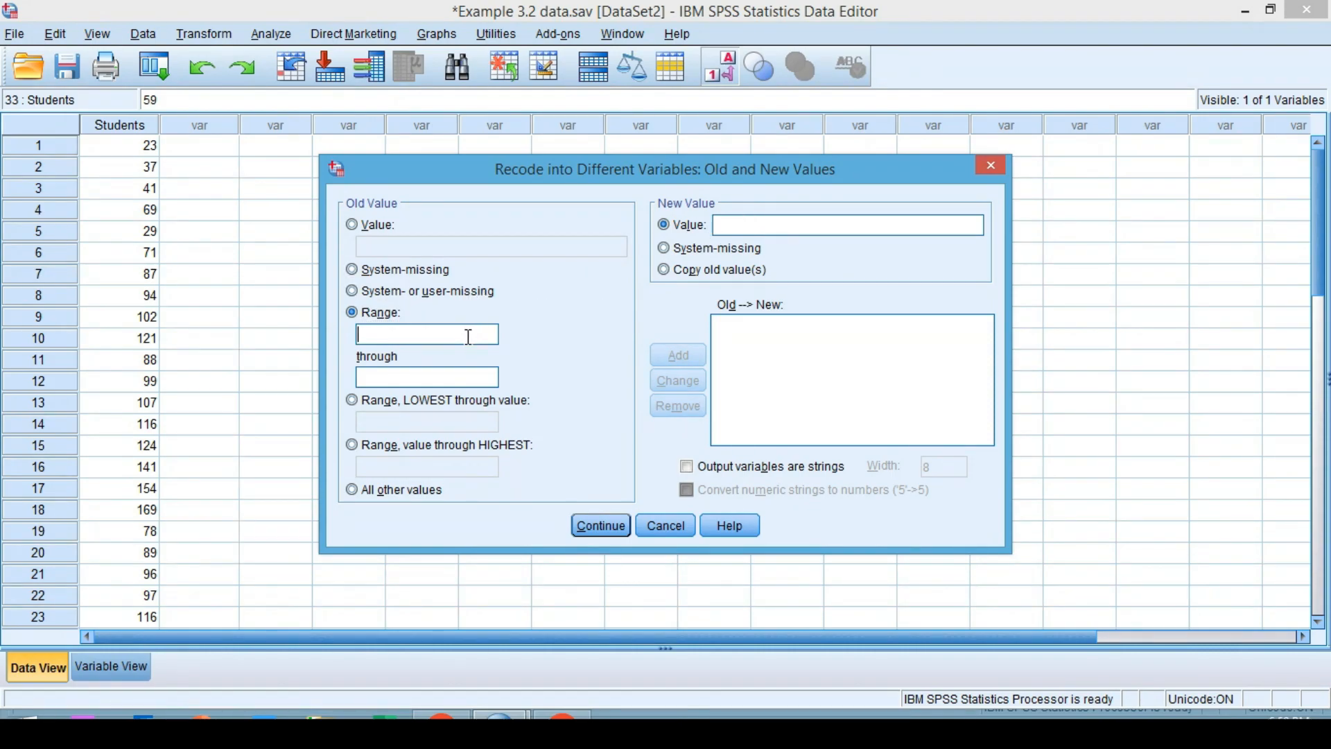
text(20)
click(428, 376)
text(44)
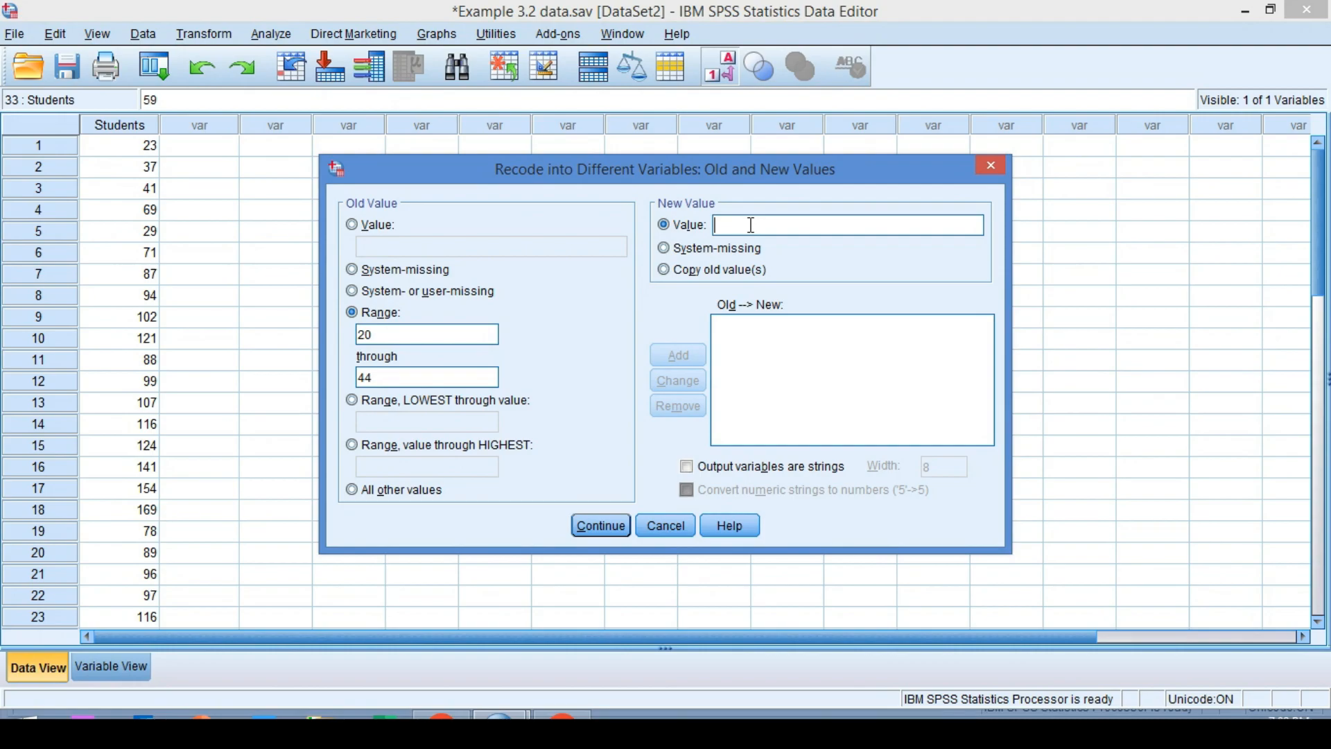
text(1)
click(677, 358)
click(786, 331)
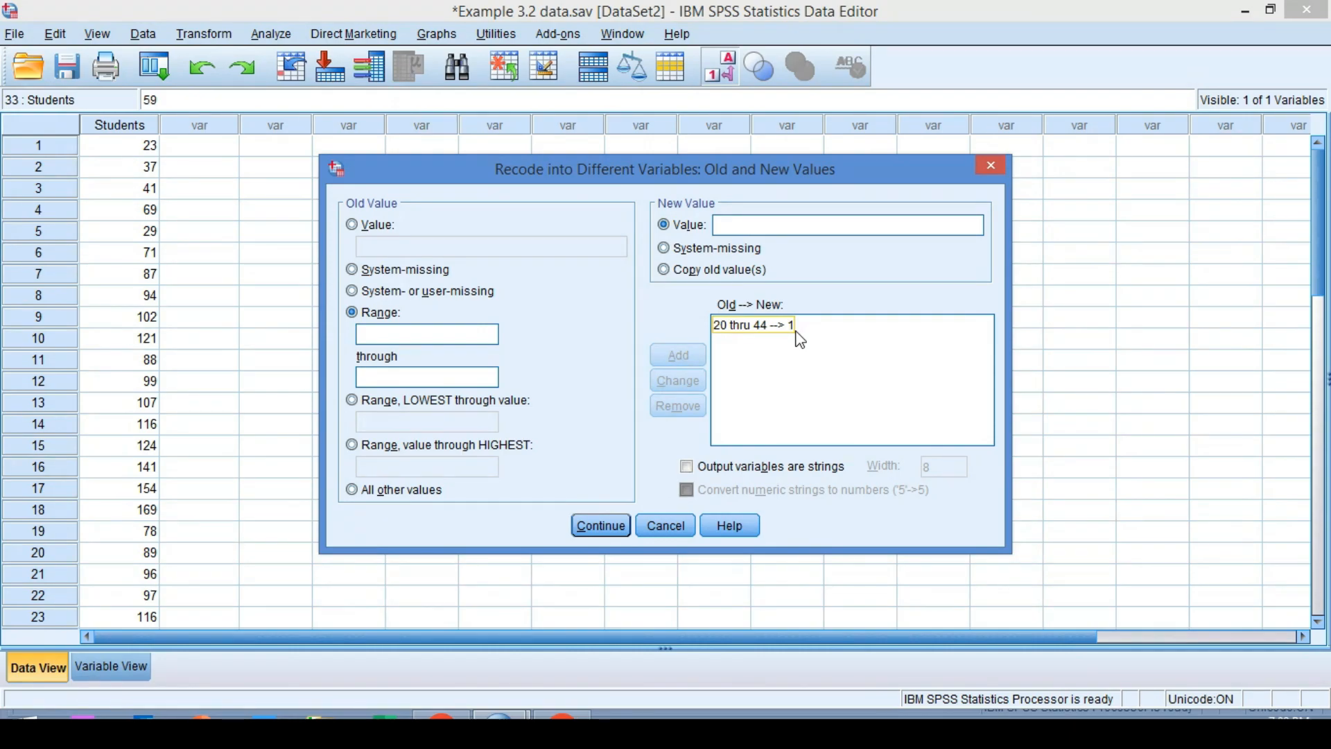
Add a recode rule that maps the range 45 through 69 to the new value 2.
click(434, 336)
text(45)
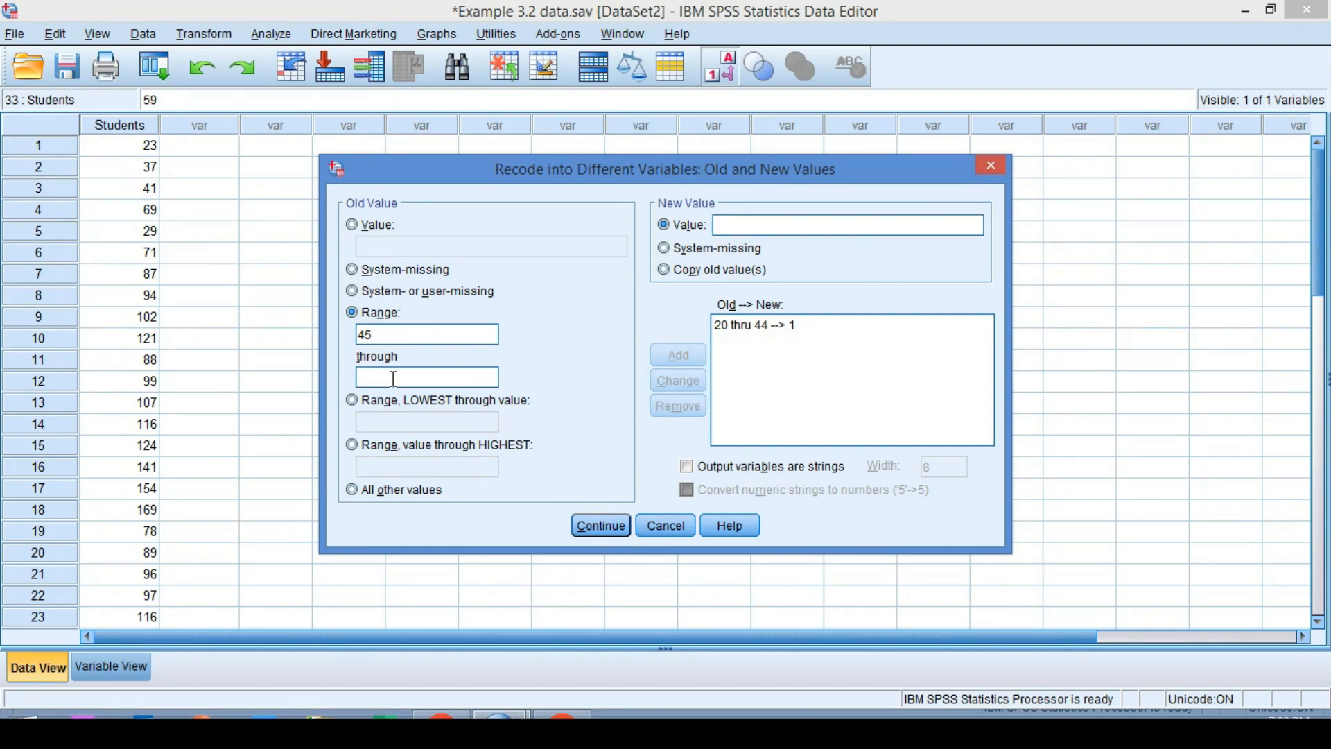
text(69)
click(766, 228)
text(2)
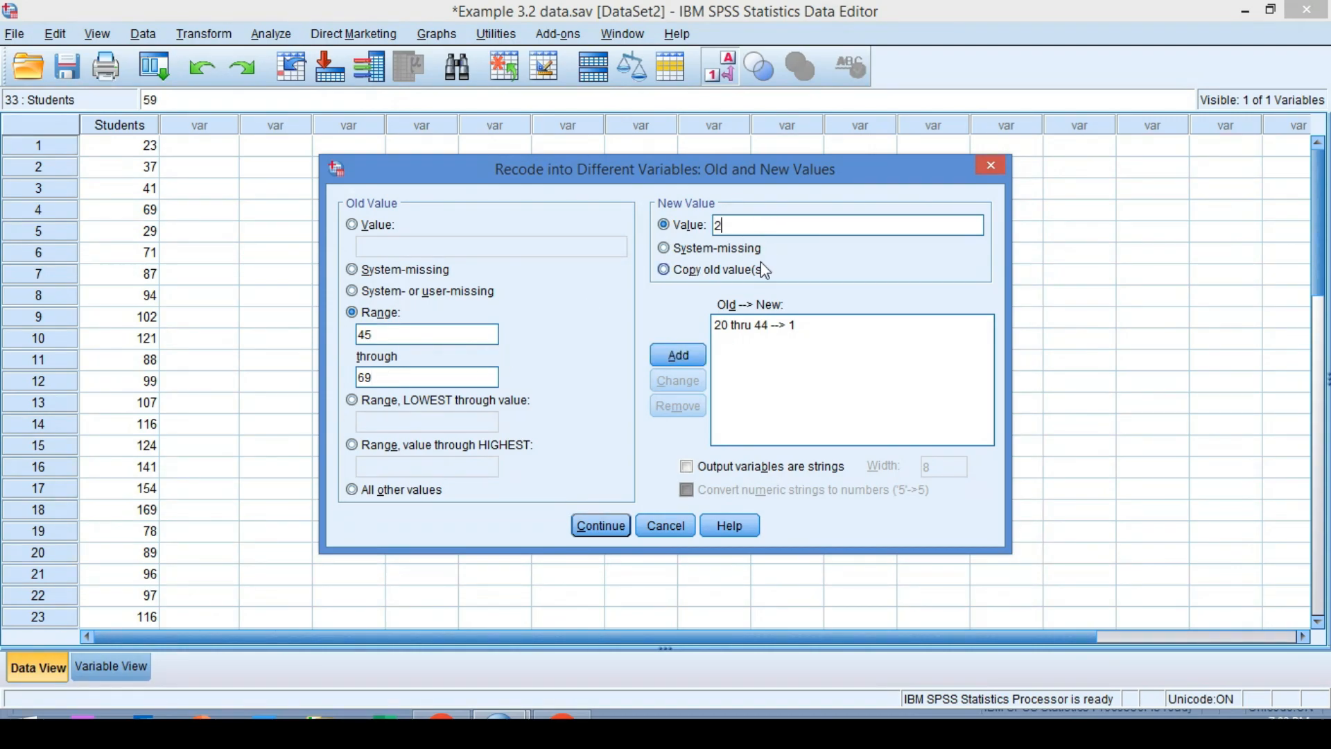
click(683, 357)
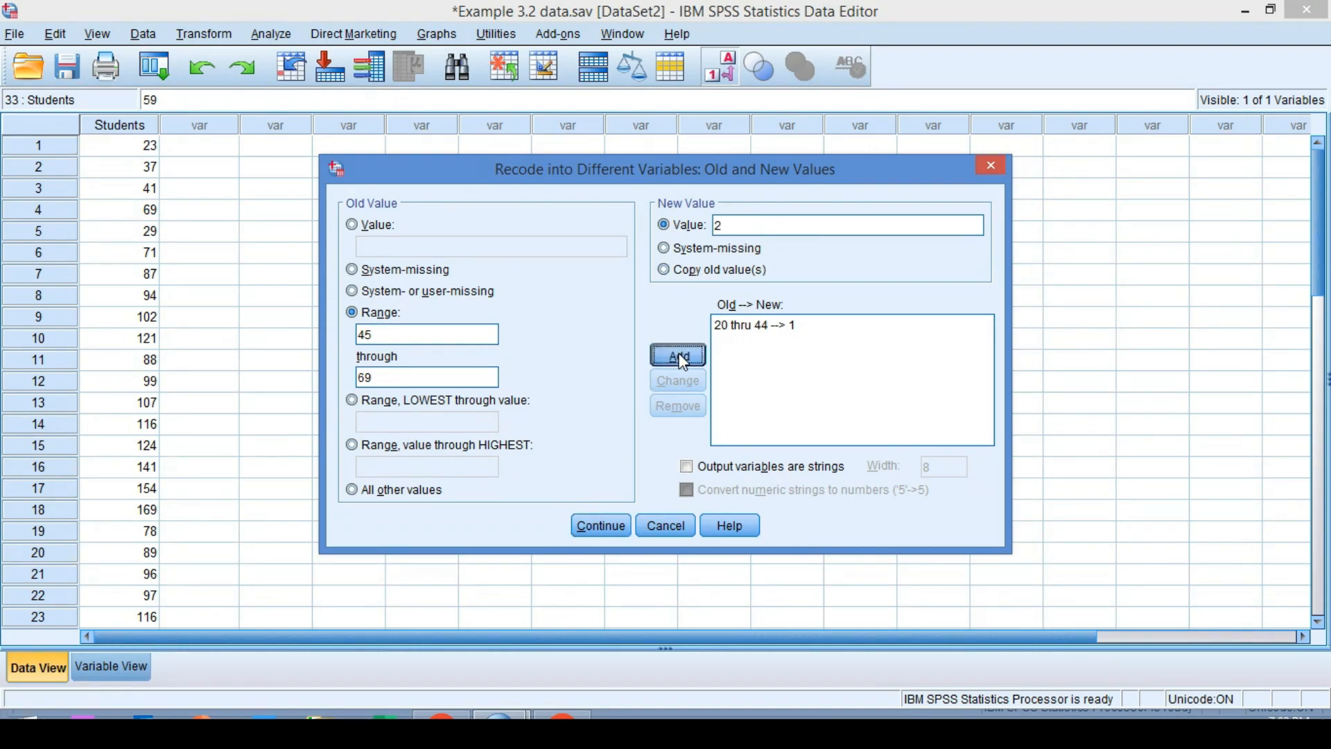
Add a recode rule that maps the range 70 through 94 to the new value 3.
click(456, 336)
text(70)
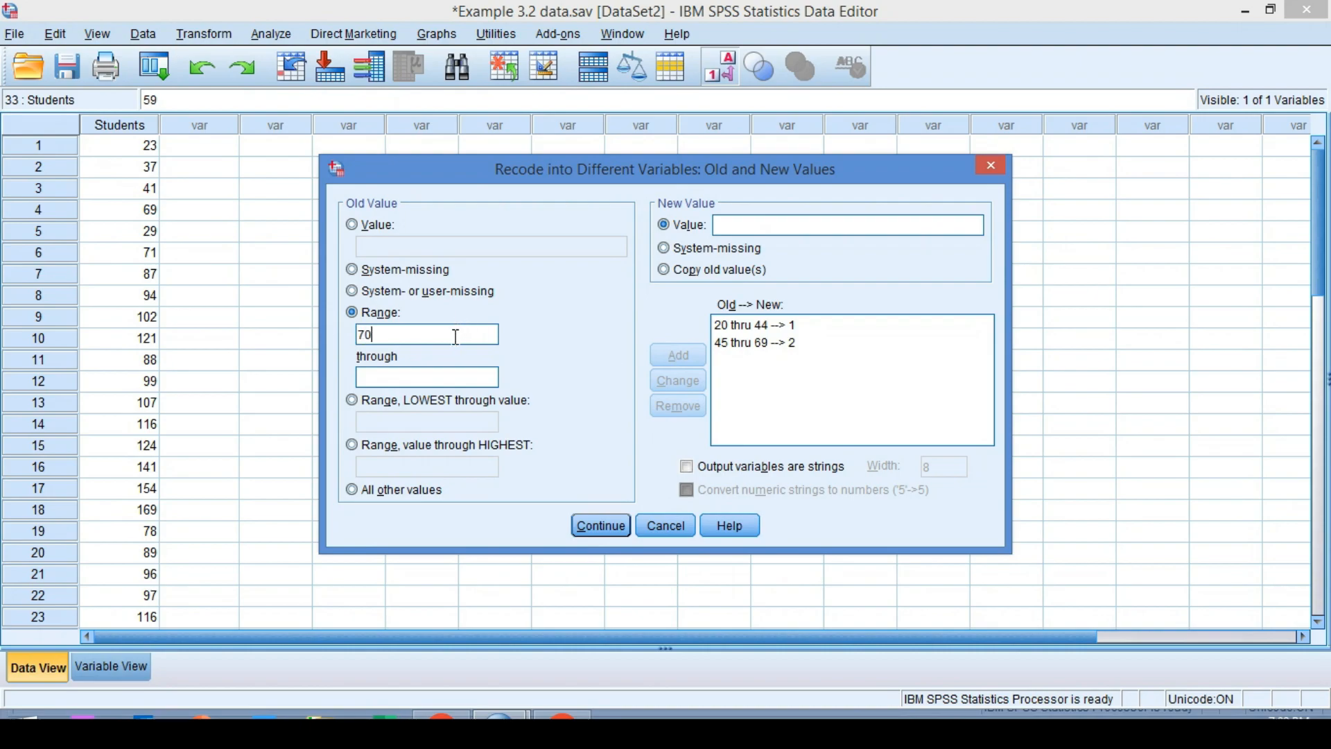
click(394, 379)
text(94)
click(728, 226)
text(3)
click(676, 357)
Add a recode rule that maps the range 95 through 119 to the new value 4.
click(472, 335)
text(95)
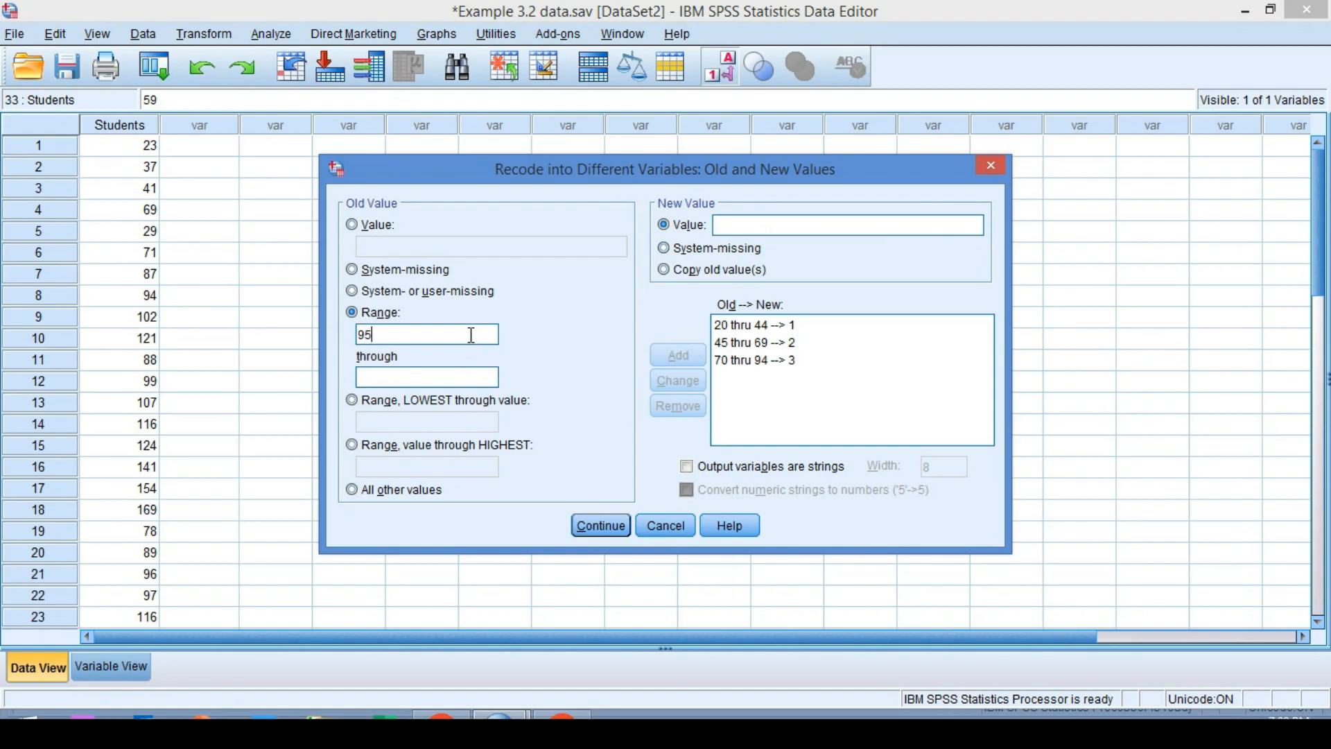
click(446, 375)
text(119)
click(752, 220)
text(4)
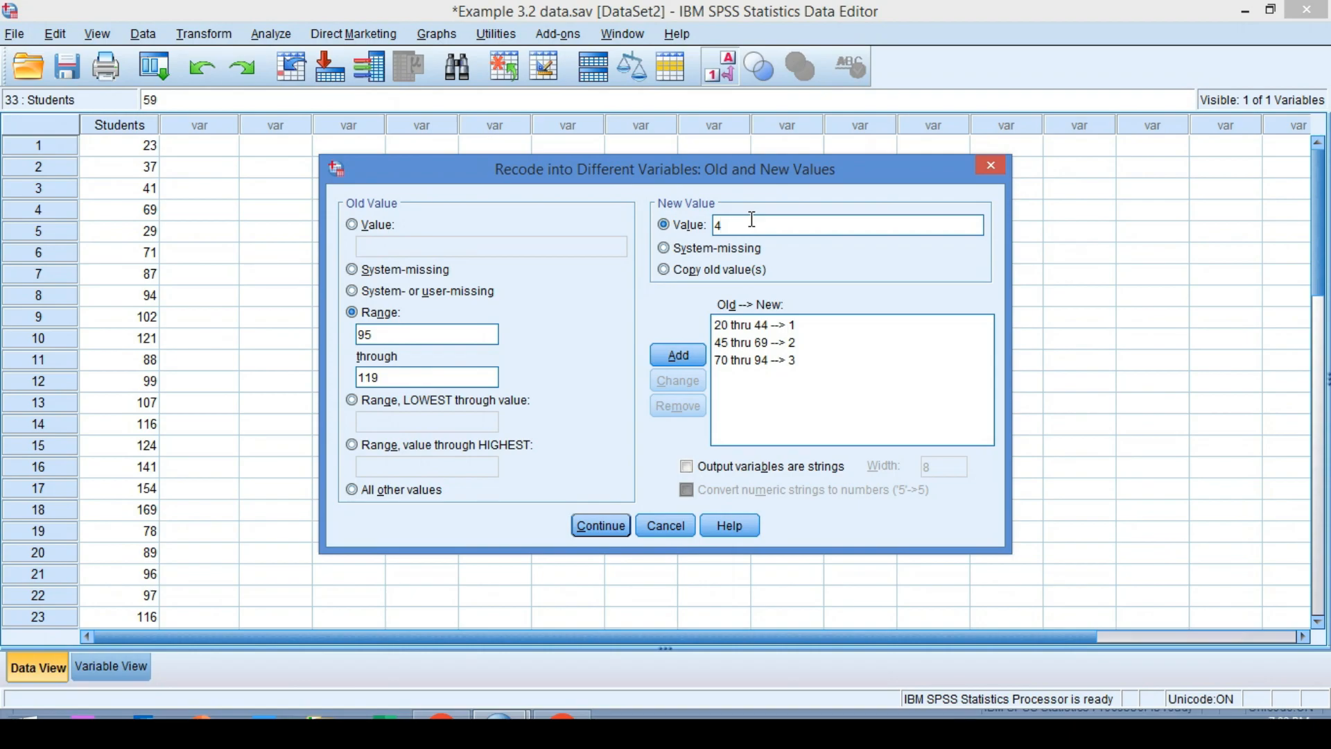
click(678, 355)
Add a recode rule that maps the range 120 through 144 to the new value 5.
click(491, 333)
text(120)
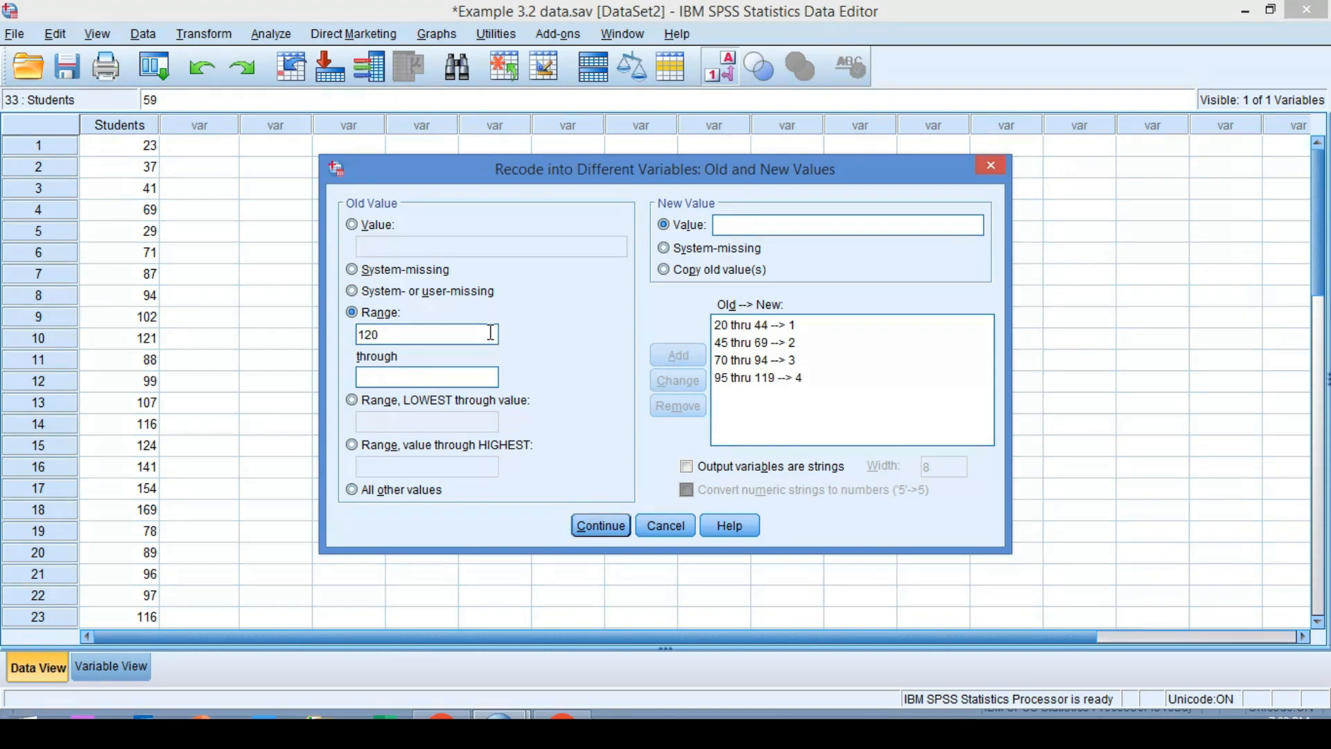
click(433, 376)
text(144)
click(746, 225)
text(5)
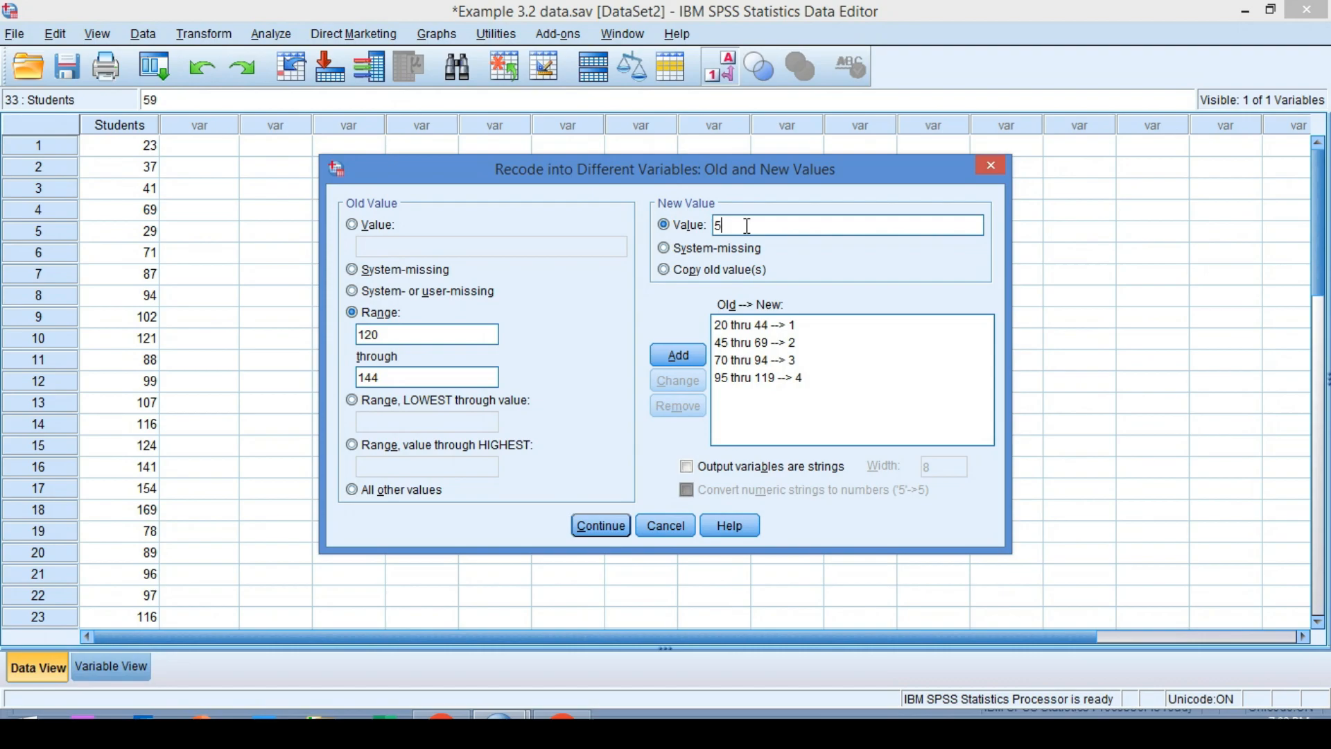
click(691, 356)
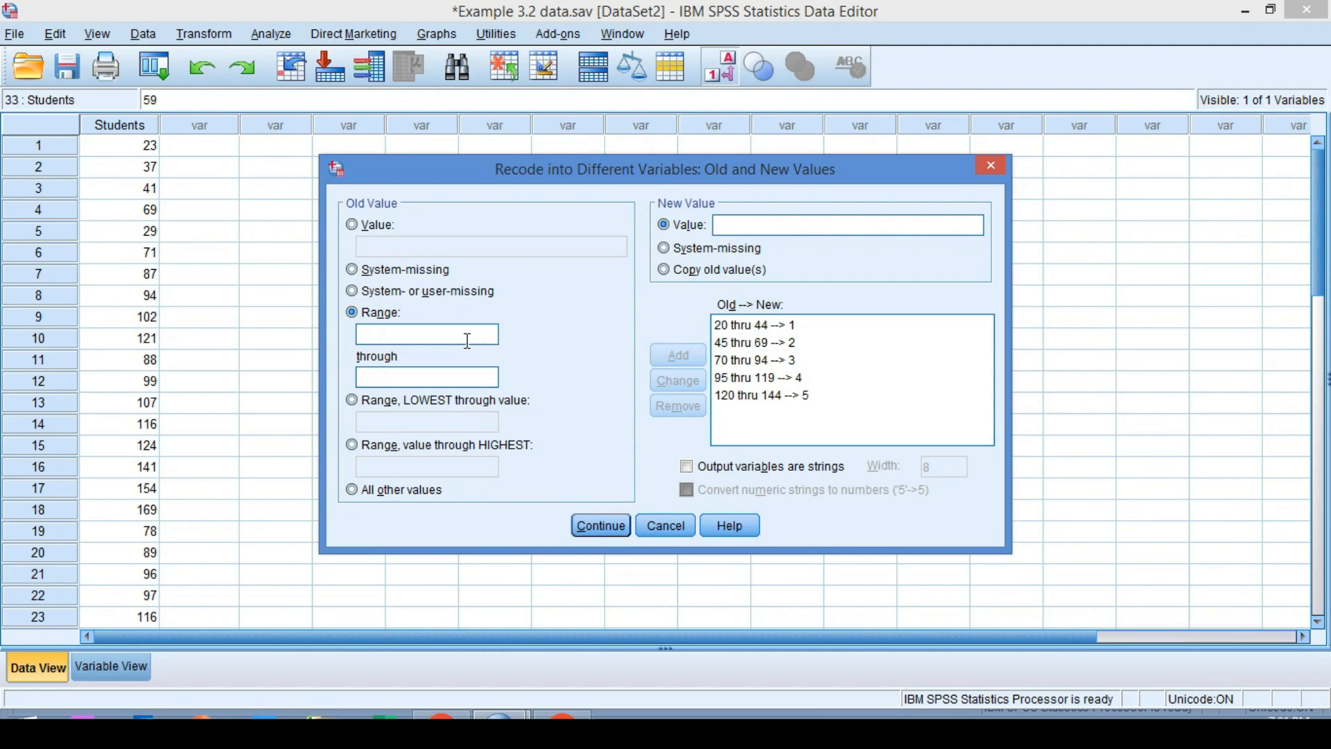
Add a recode rule that maps the range 145 through 169 to the new value 6, and run the recode.
click(468, 340)
text(145)
click(438, 380)
text(169)
click(732, 227)
text(6)
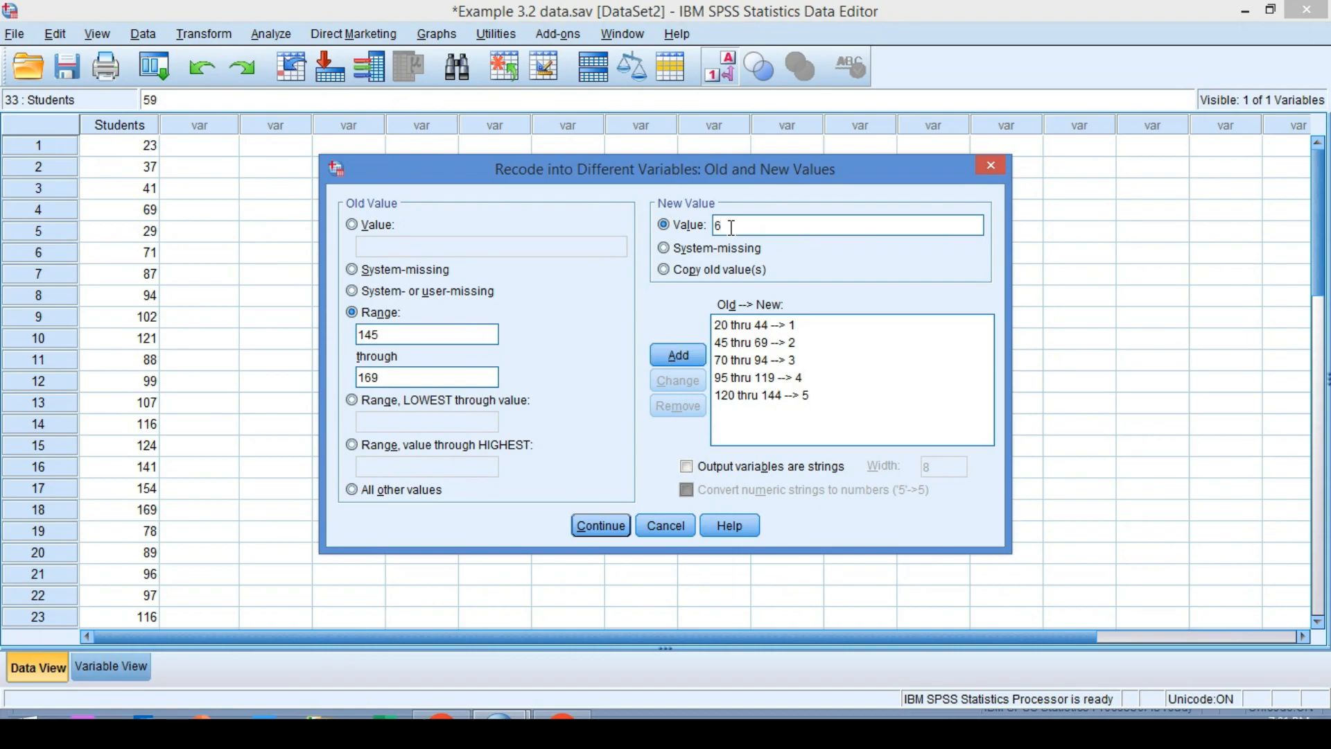
click(678, 356)
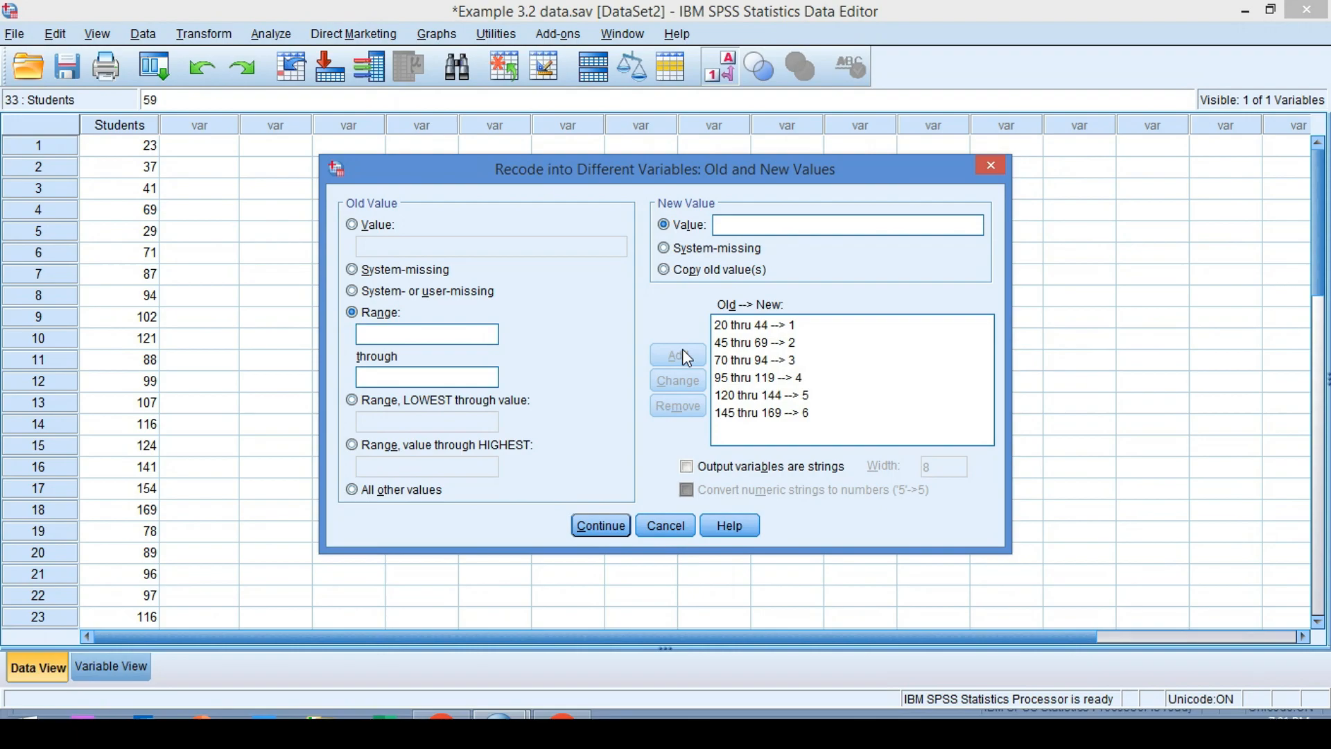
click(590, 527)
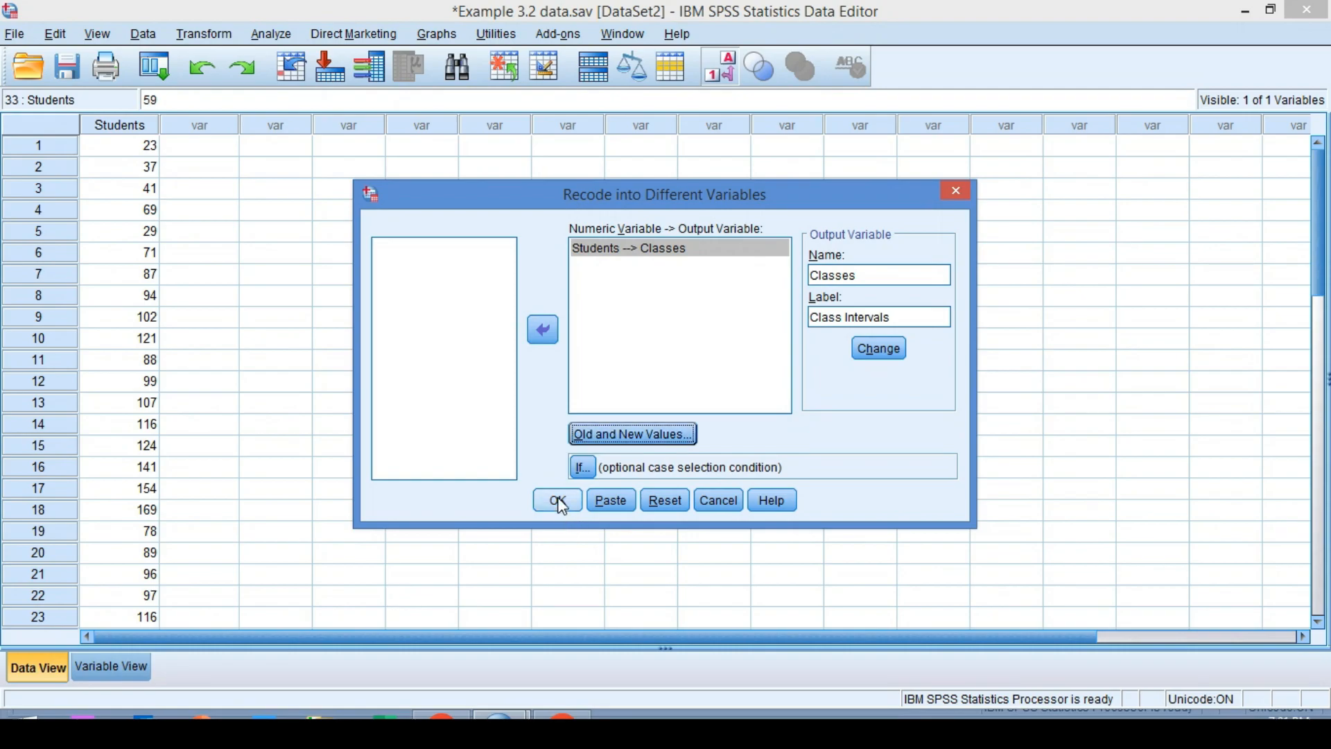
click(558, 500)
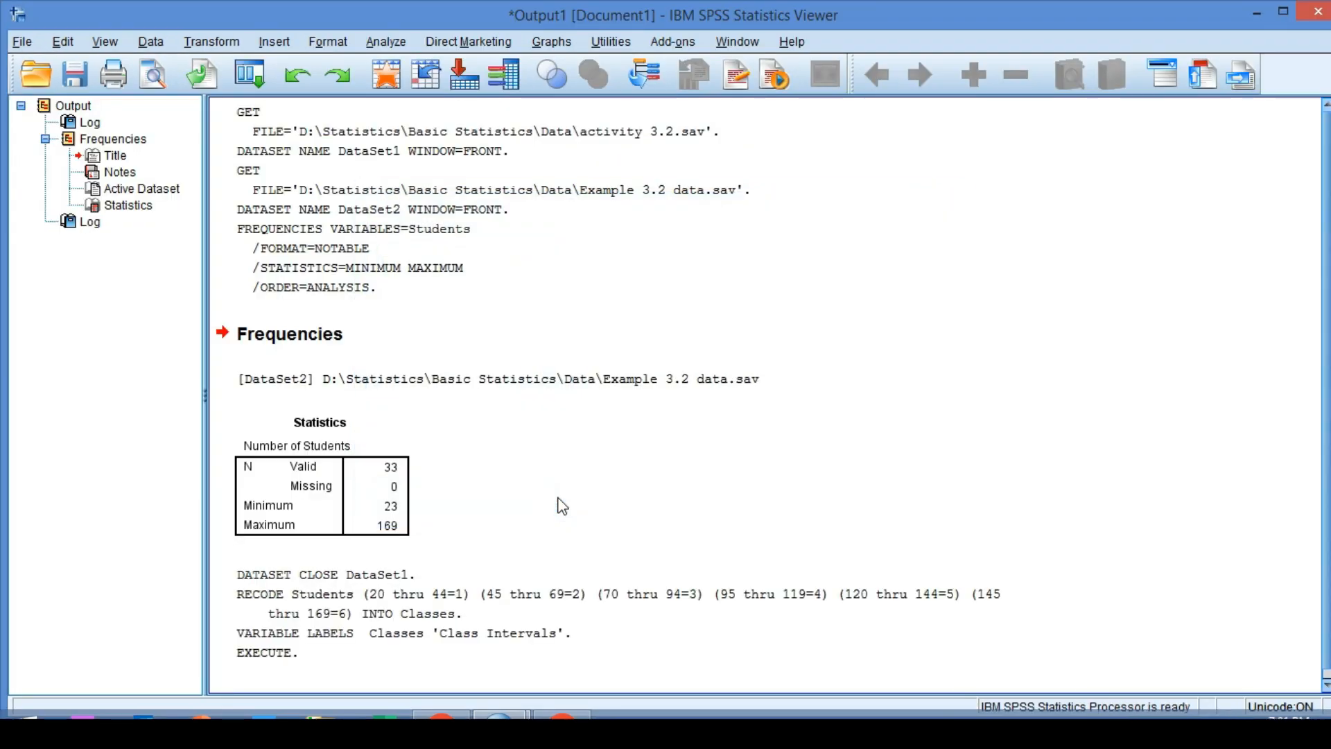
Return to the Example 3.2 dataset and set the Classes variable to 0 decimals.
click(737, 41)
click(771, 173)
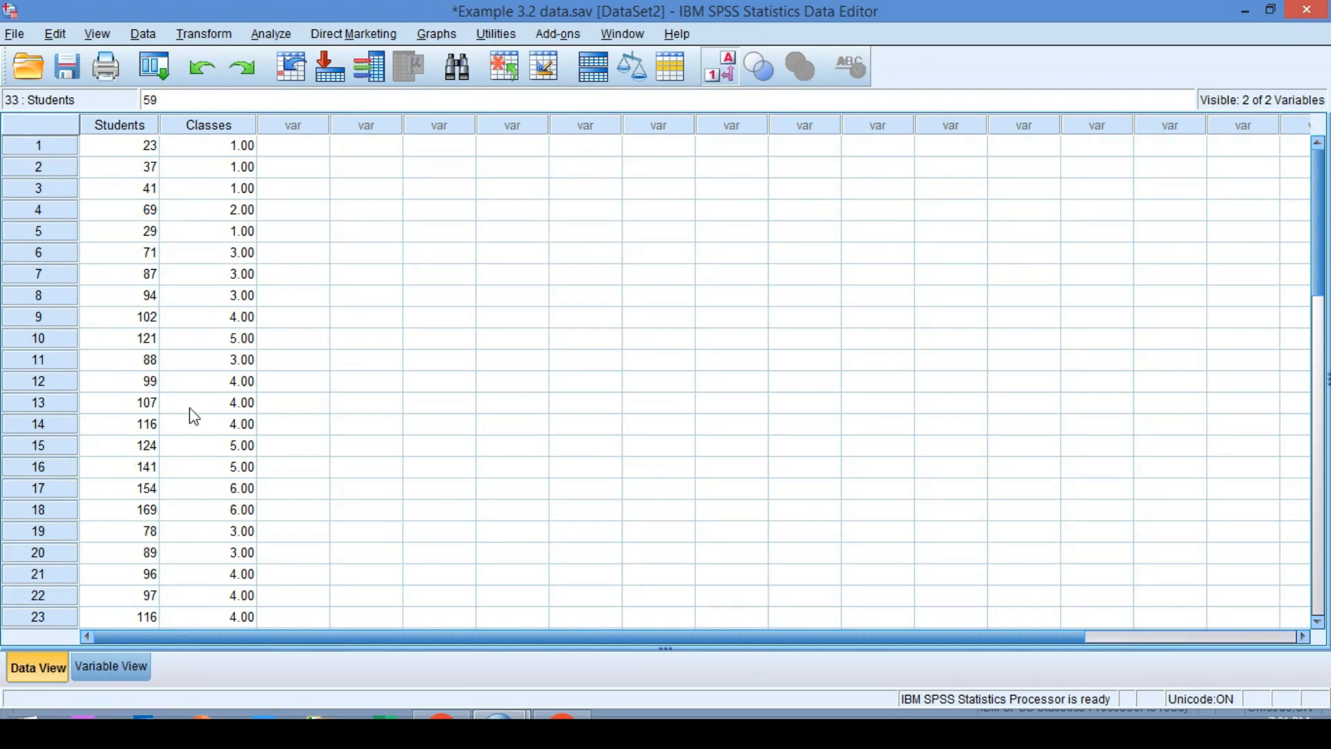
click(111, 666)
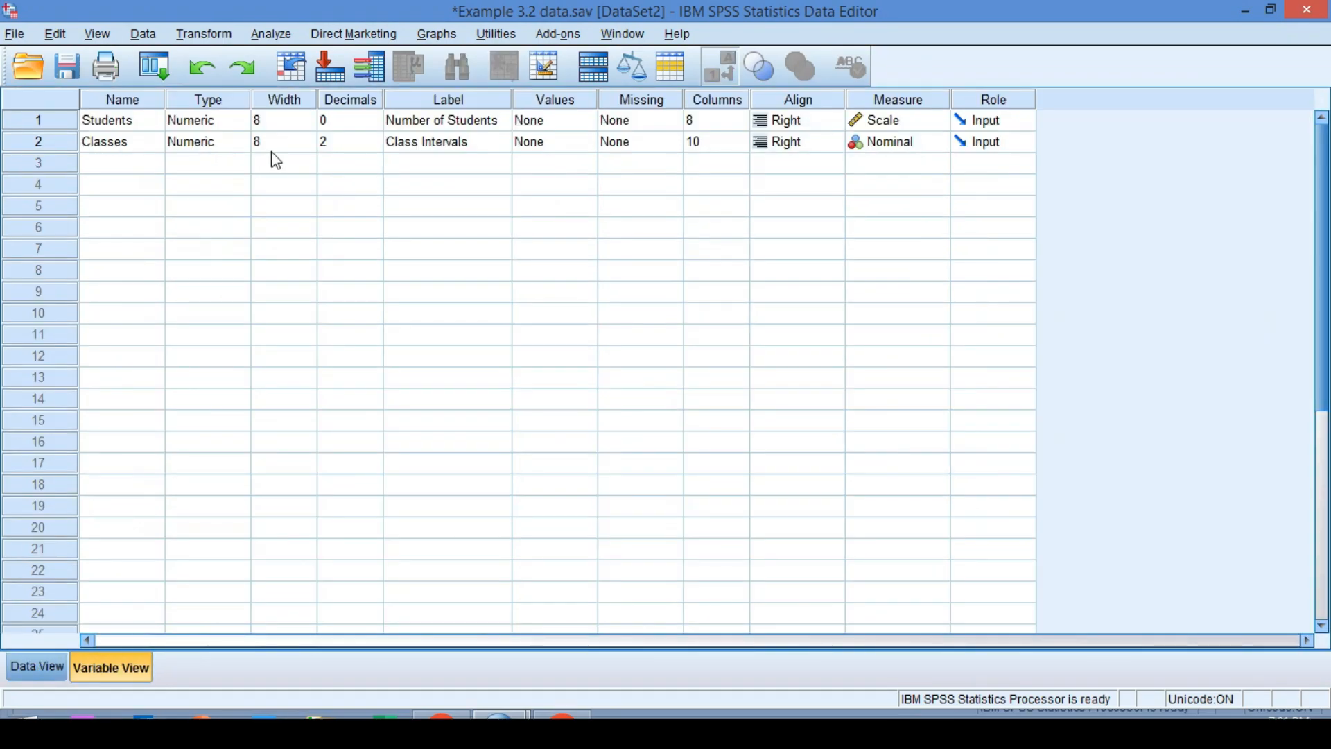
click(357, 142)
click(374, 146)
click(374, 147)
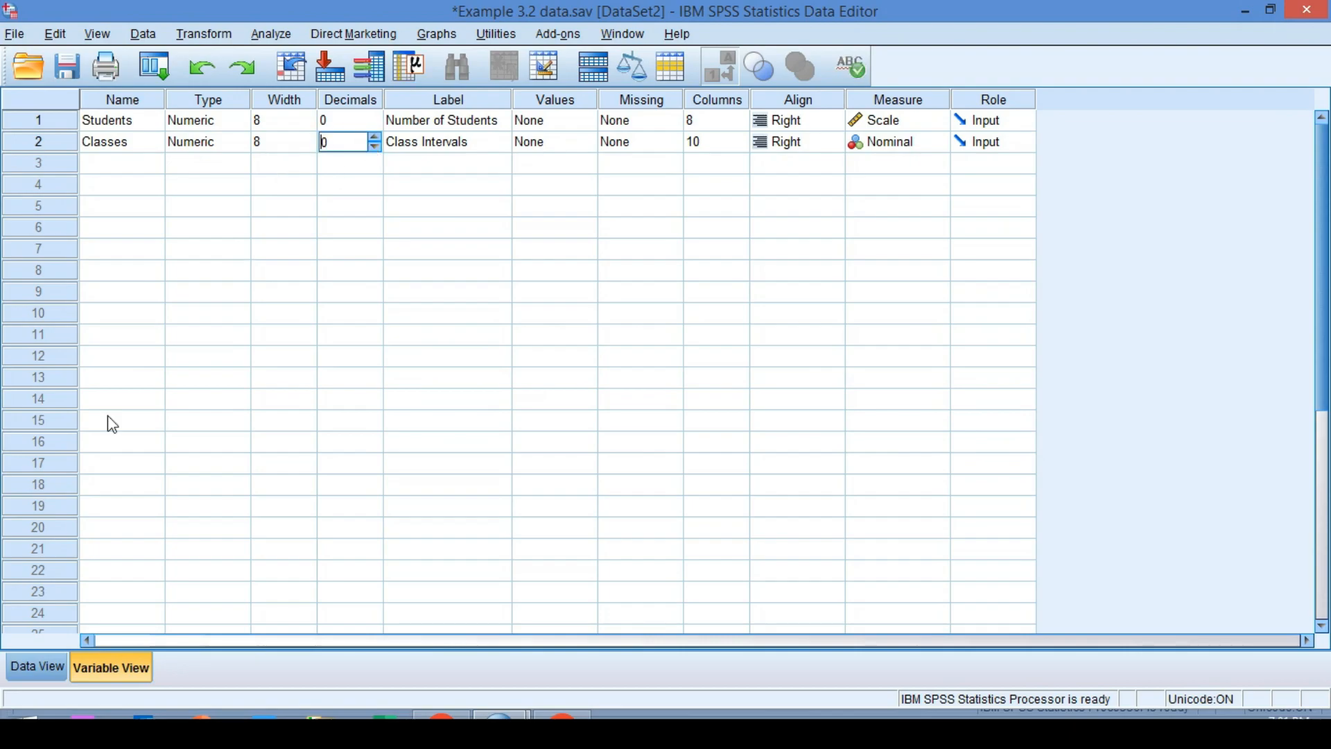
click(40, 667)
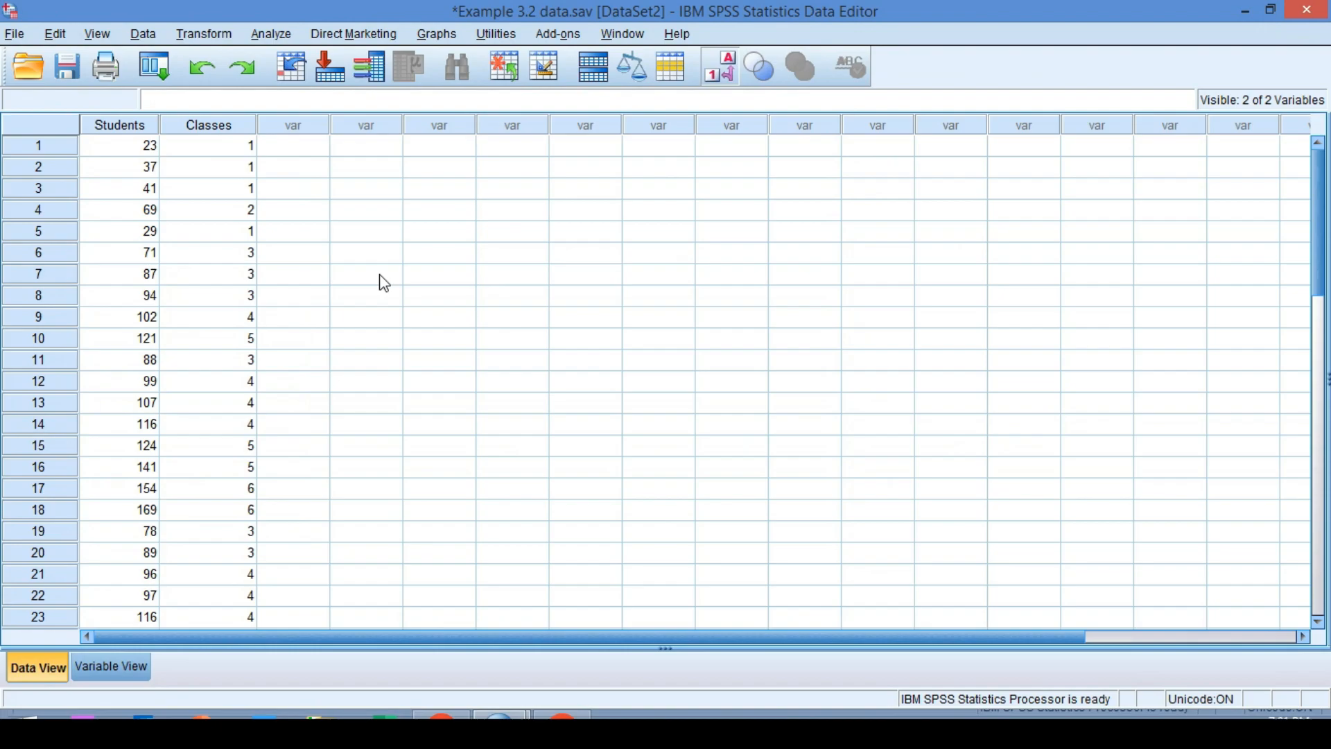
Compare the Students values with their Classes codes for the first case and case 18.
click(230, 153)
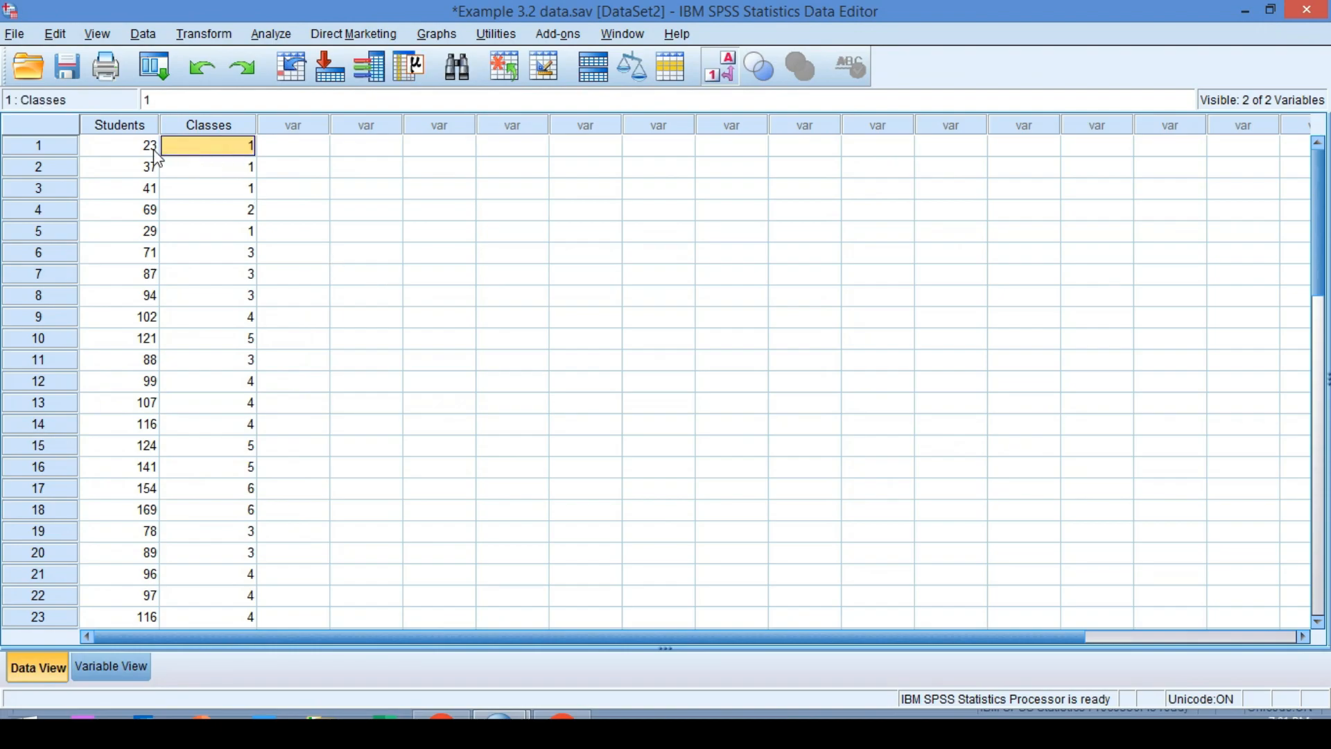
click(153, 150)
click(221, 151)
drag(1319, 202, 1318, 255)
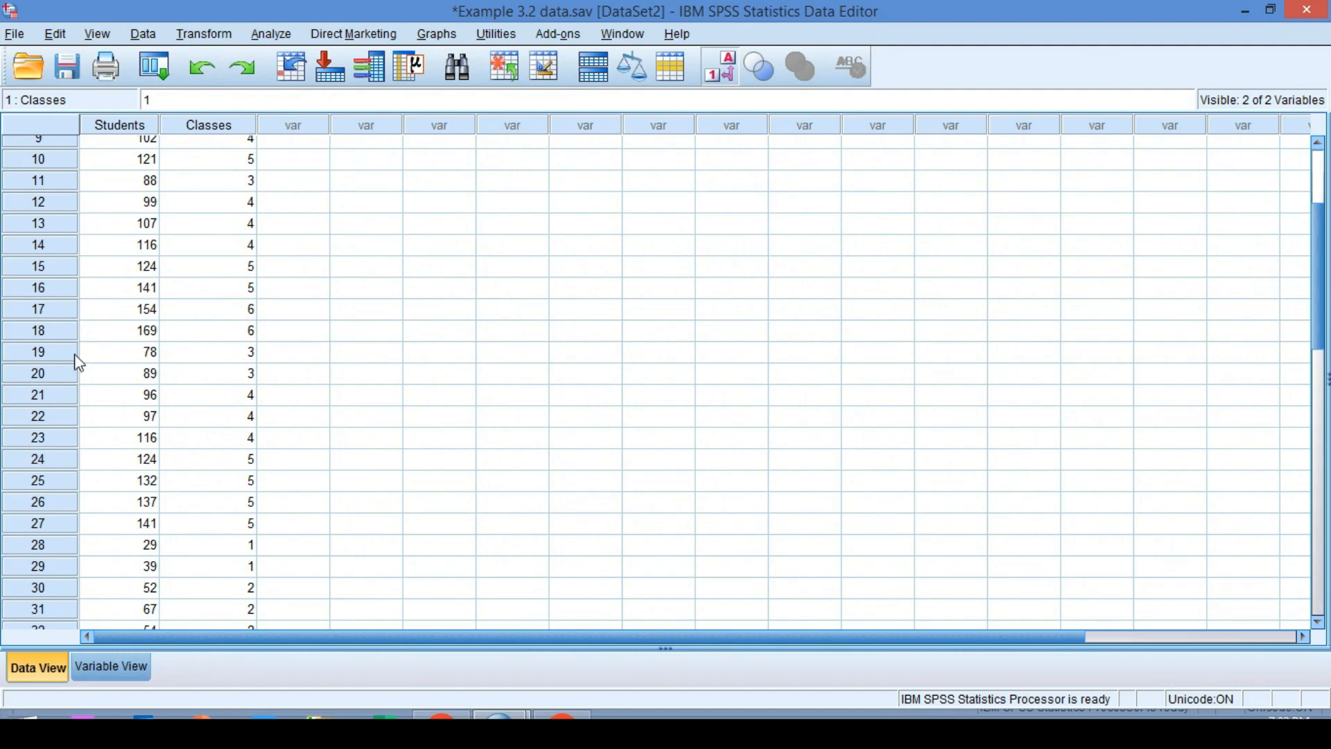
click(128, 334)
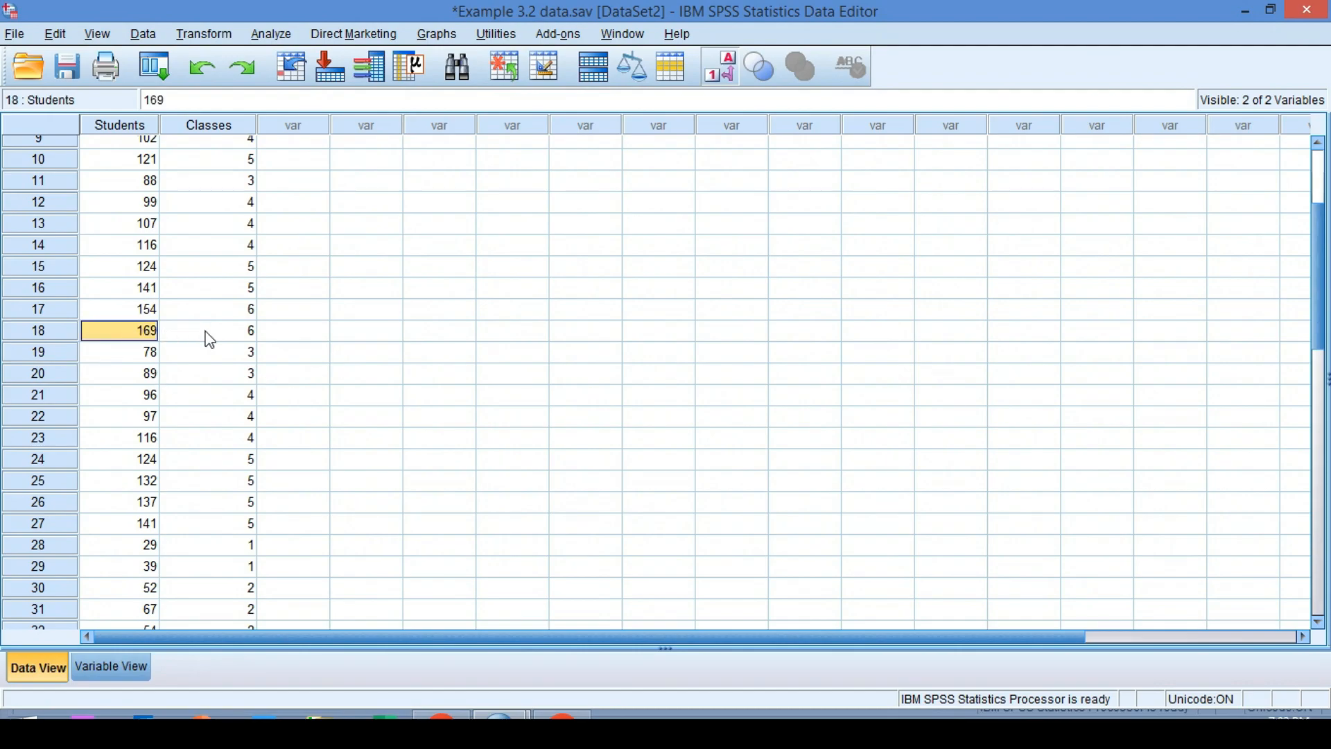
click(210, 340)
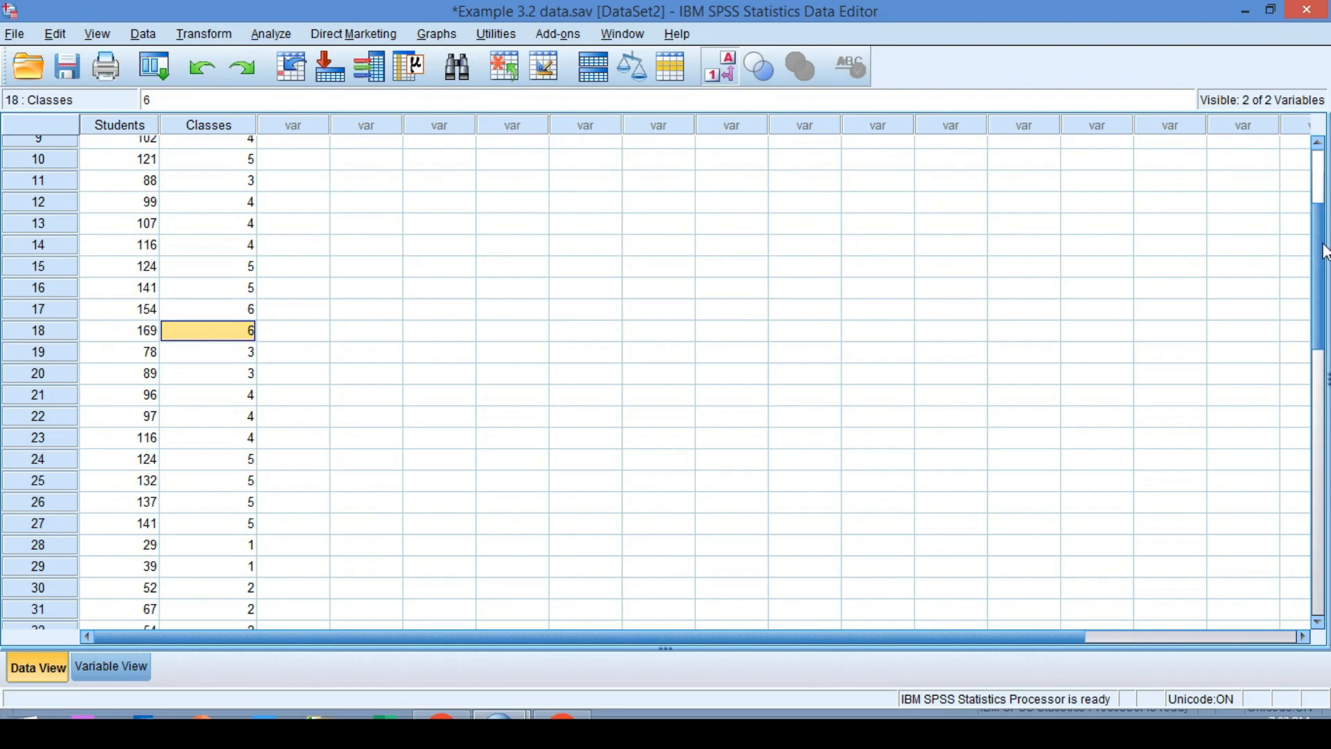
drag(1319, 253, 1319, 170)
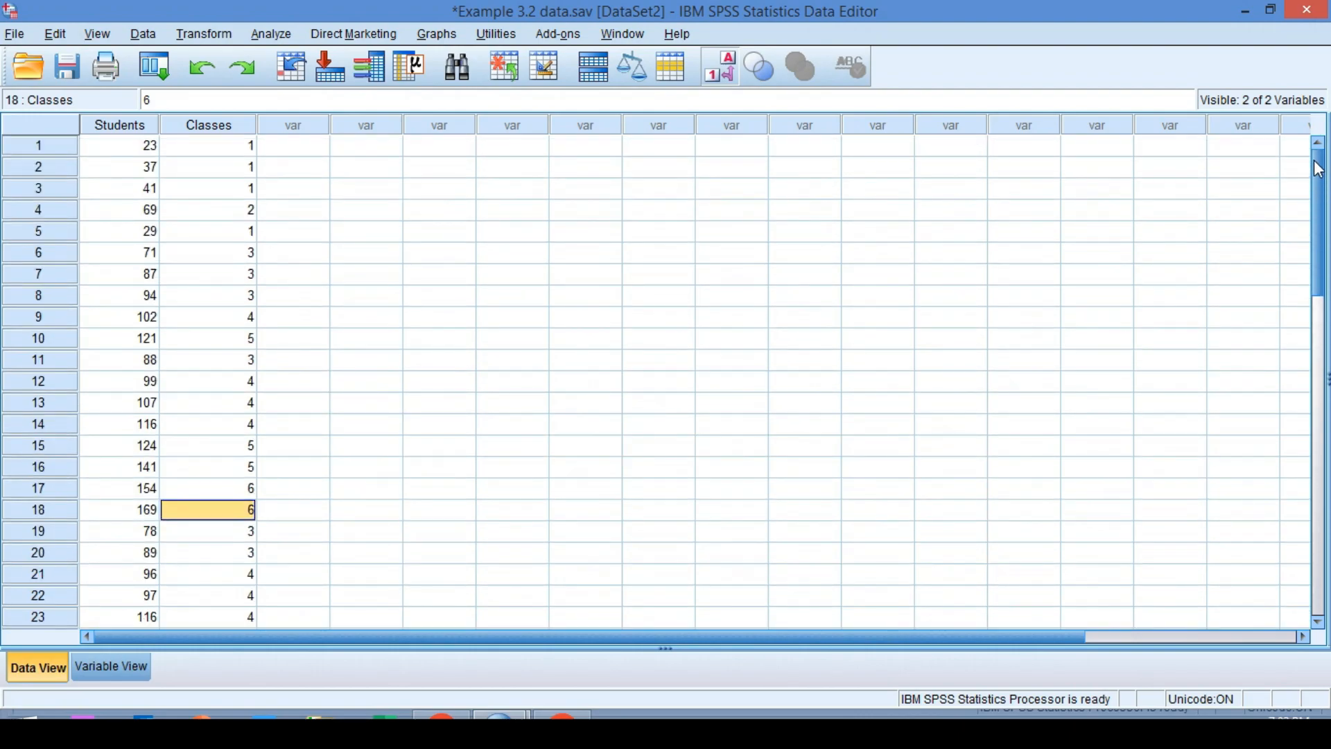